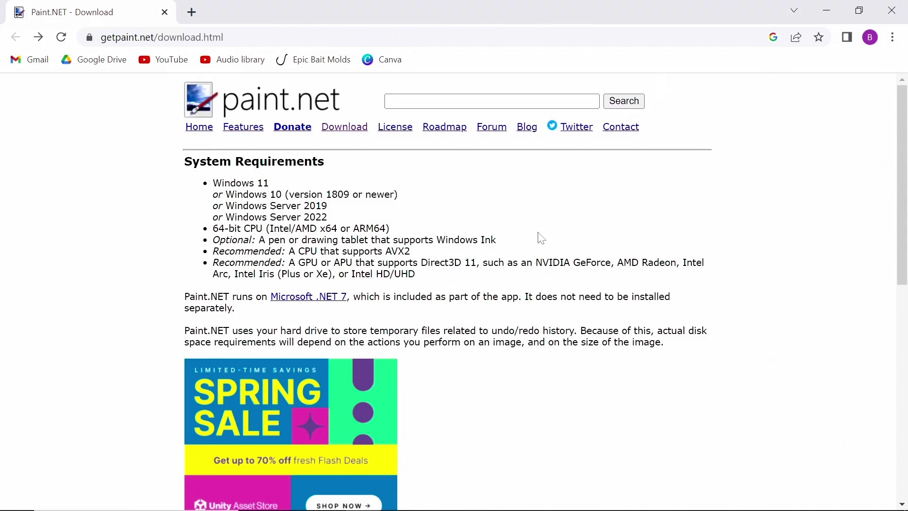
- Look through the Paint.NET download page for the system requirements and the available download options
scroll(541, 238, "down", 1)
scroll(521, 244, "down", 3)
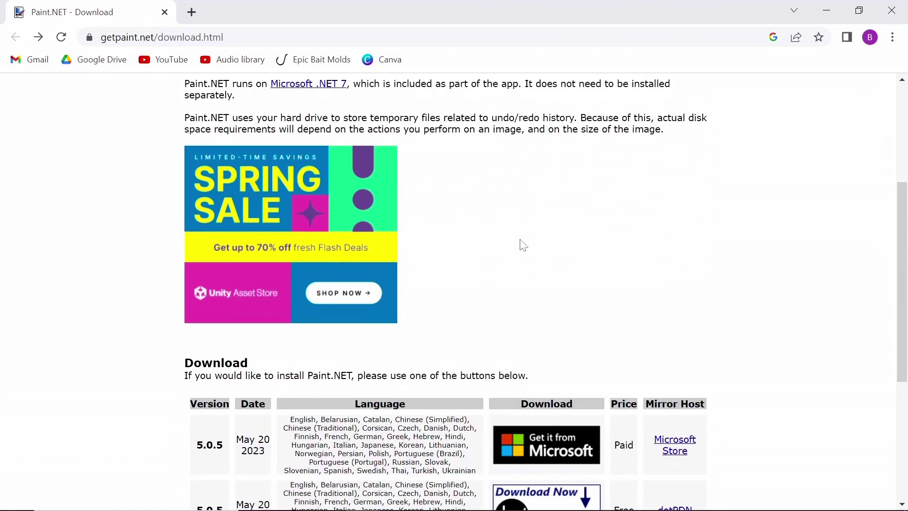
scroll(523, 245, "down", 1)
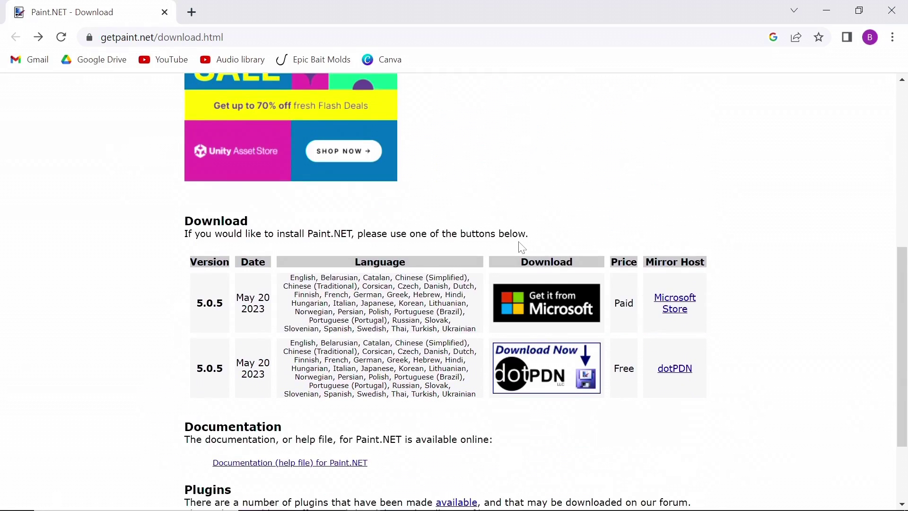
scroll(447, 241, "up", 4)
scroll(447, 245, "down", 6)
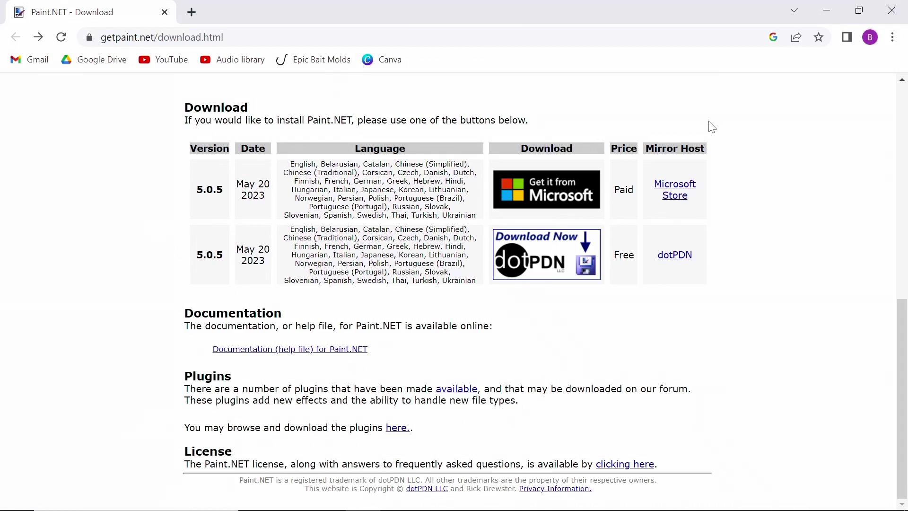
- Minimize the browser and switch to the blank 1.20' Crappie Slayer.png image in paint.net
left_click(821, 6)
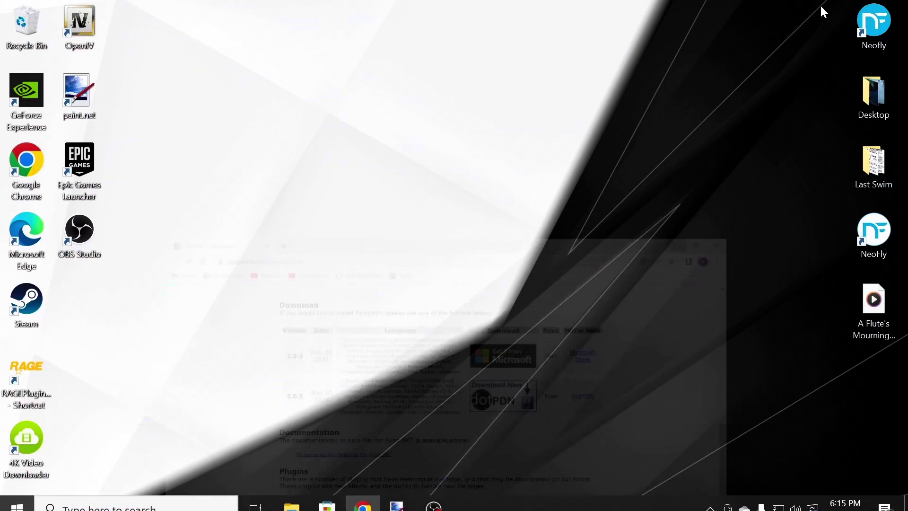
mouse_move(399, 506)
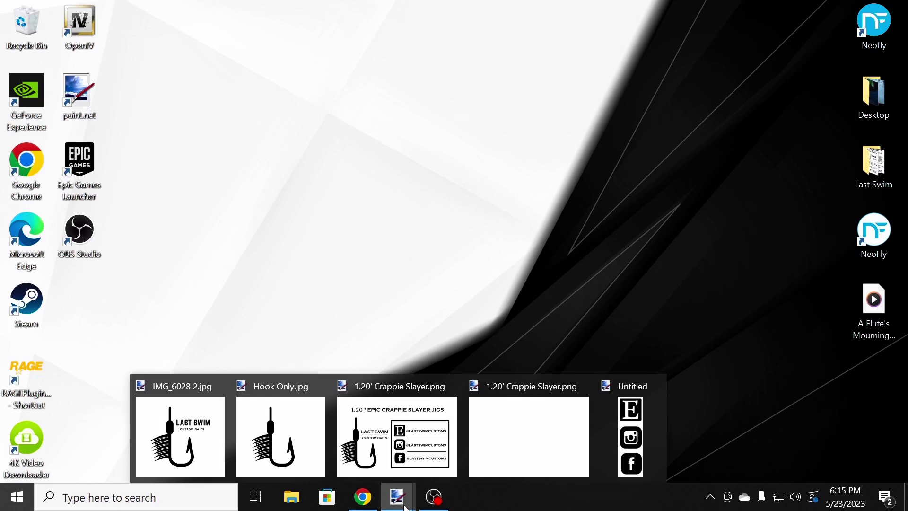
left_click(489, 444)
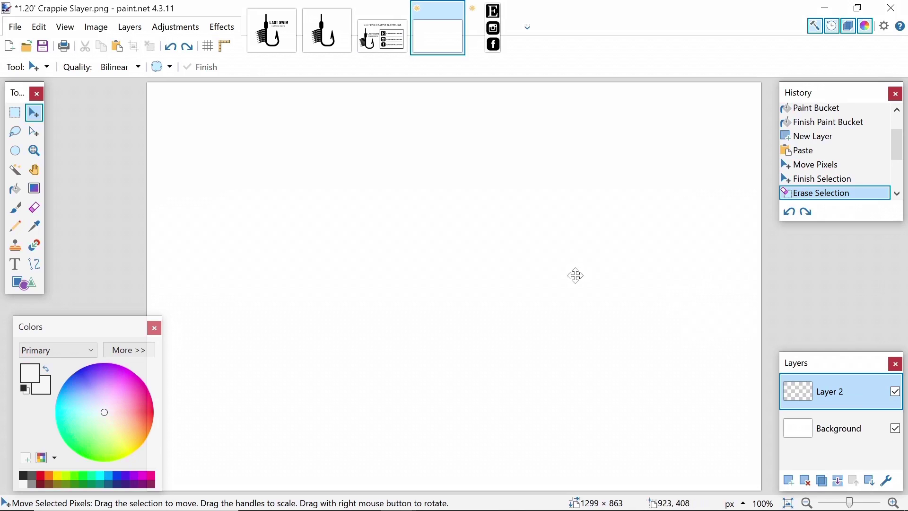
- Check the canvas size settings of the blank image and keep them as they are
left_click(97, 27)
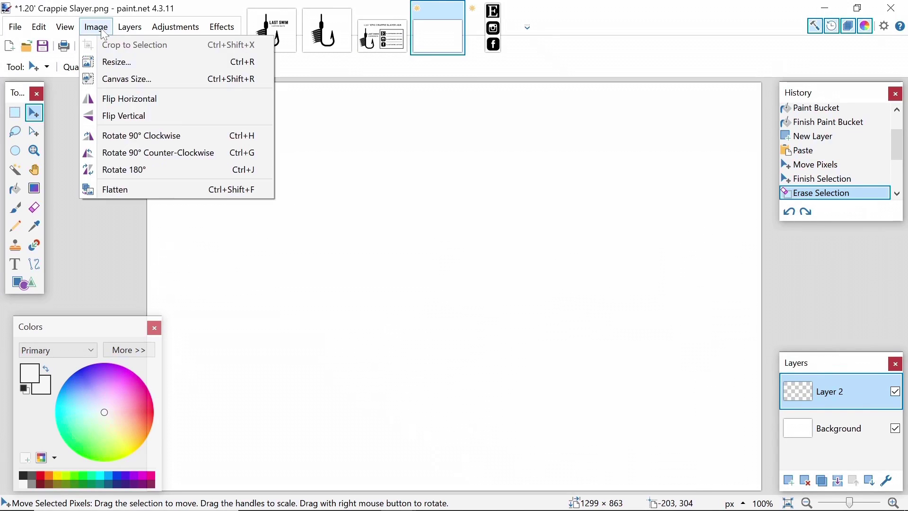
left_click(120, 79)
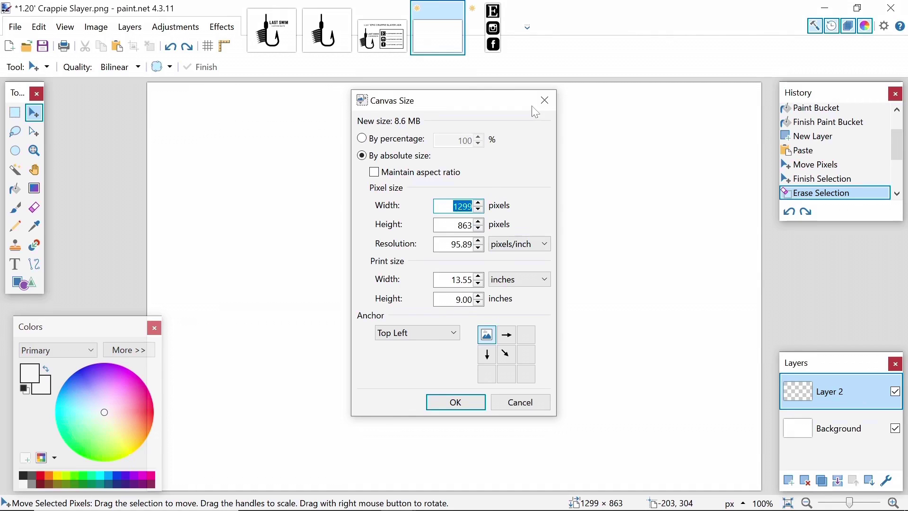
left_click(456, 402)
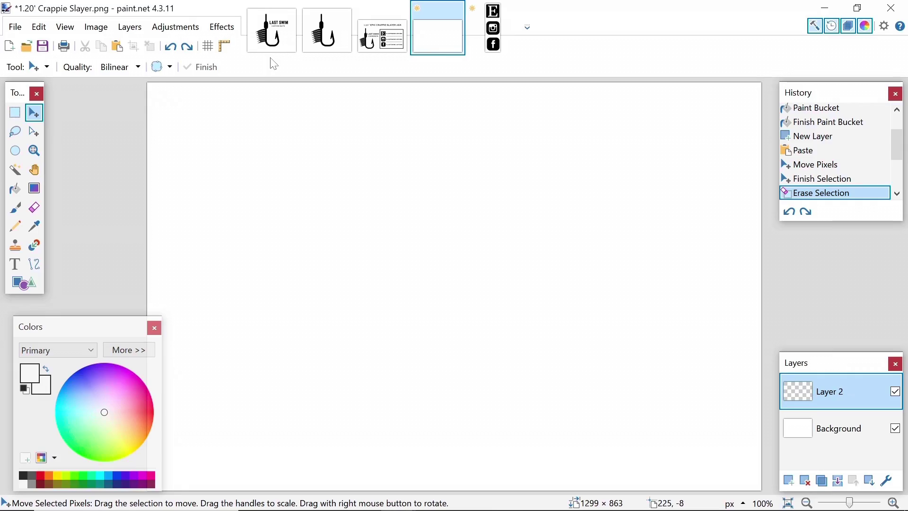
- In IMG_6028 2.jpg, select the white background around the hook logo with the Magic Wand at 50% tolerance
left_click(272, 40)
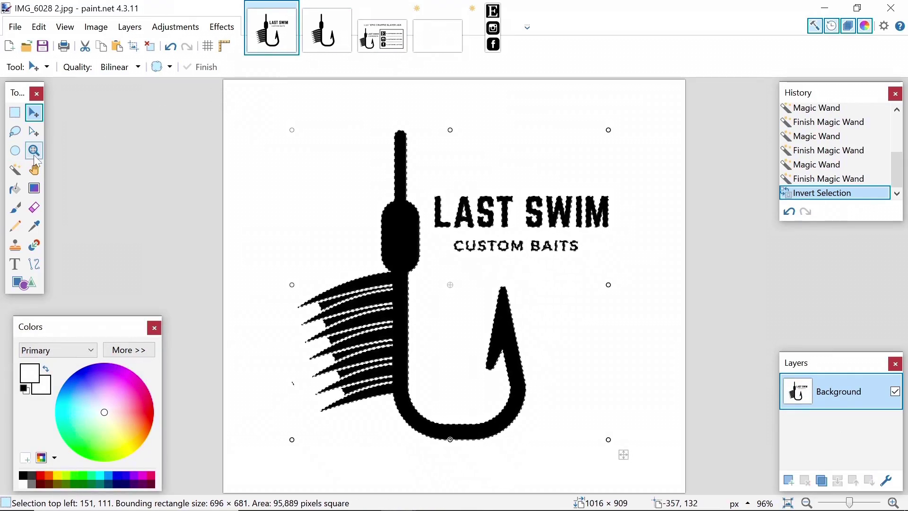
left_click(121, 162)
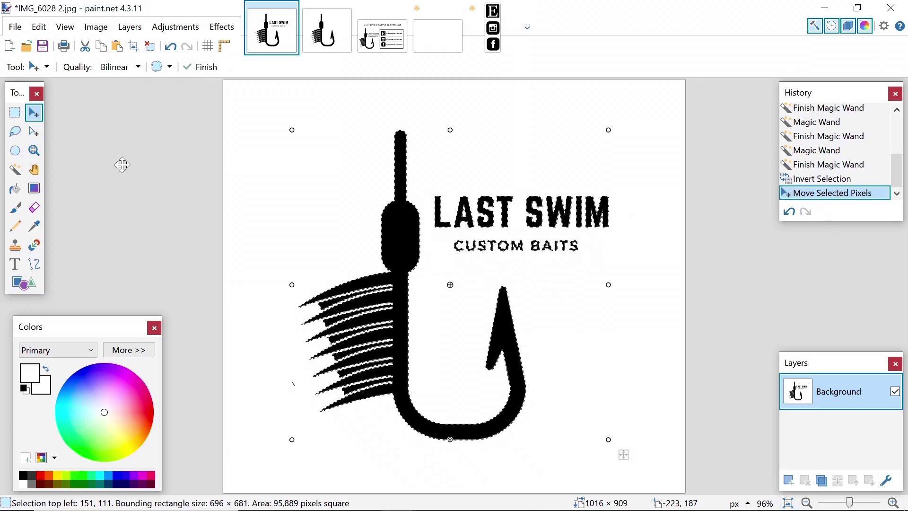
left_click(16, 170)
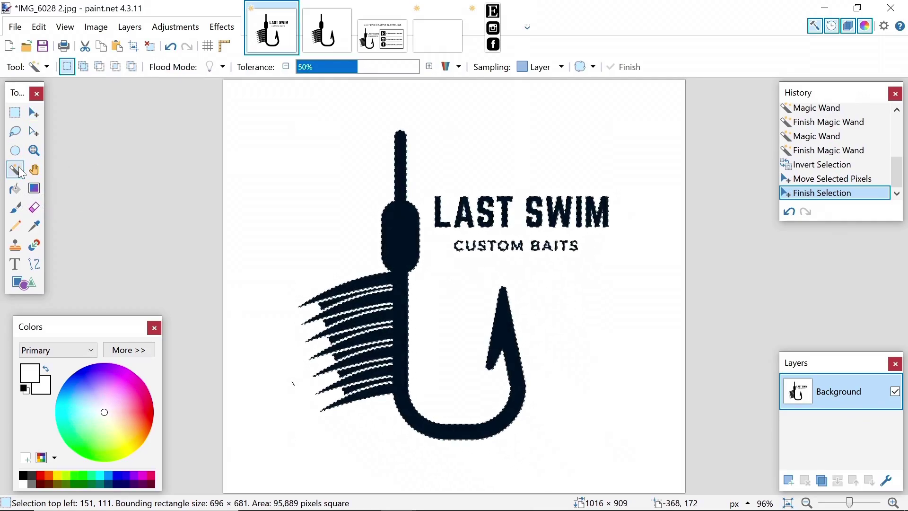
left_click(304, 146)
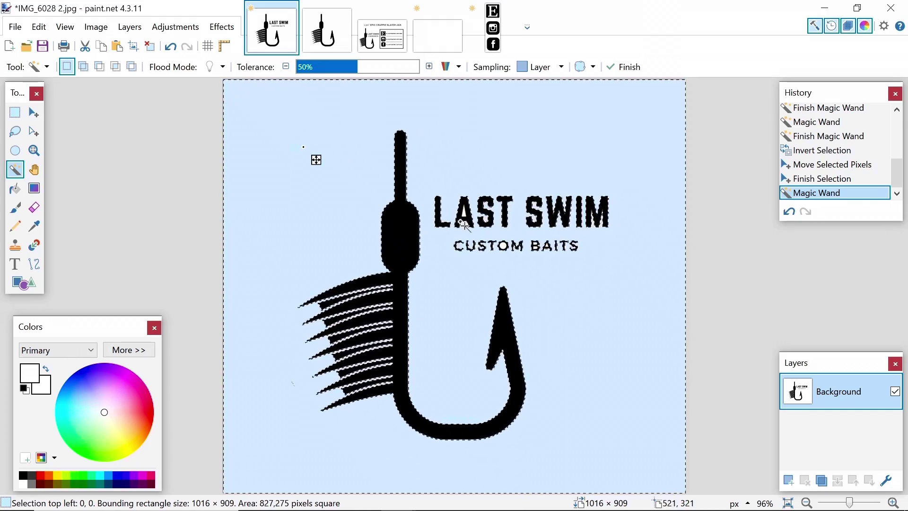
- Add the enclosed white areas inside the logo's lettering to the Magic Wand selection and invert it to select the black artwork
left_click(477, 226)
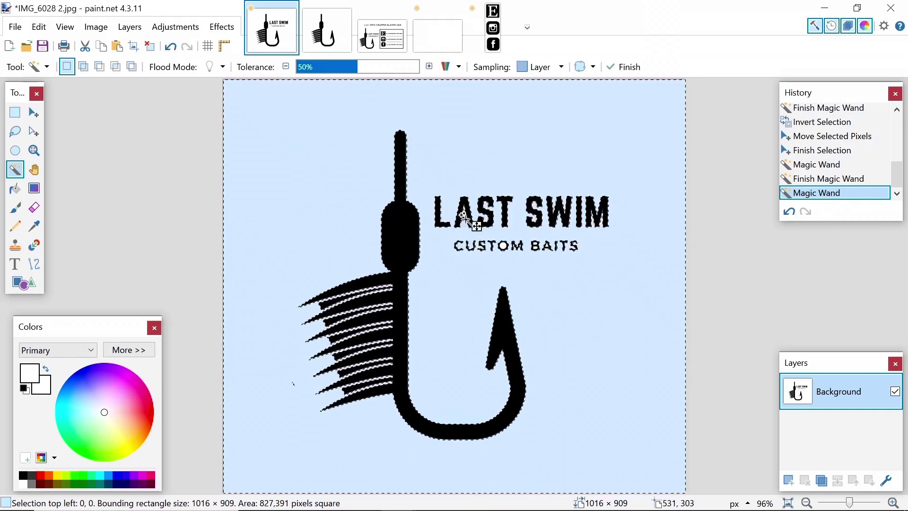
left_click(515, 260)
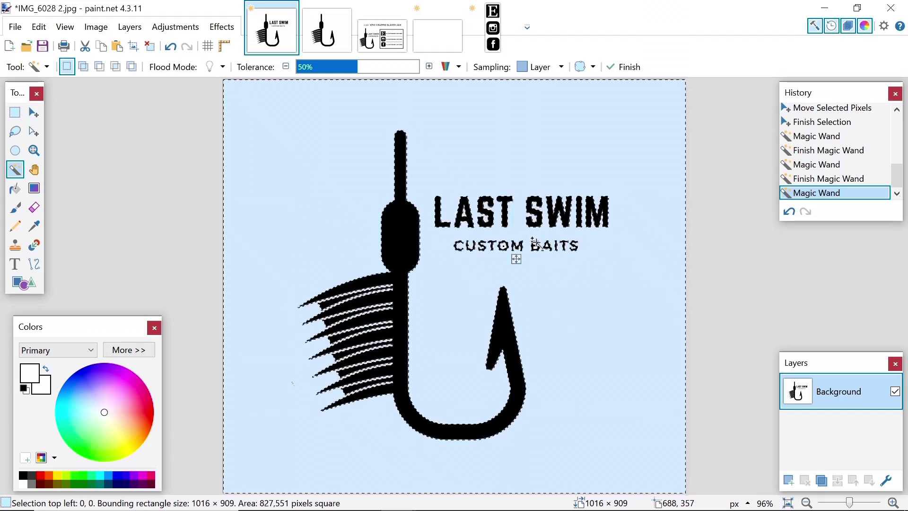
left_click(542, 242)
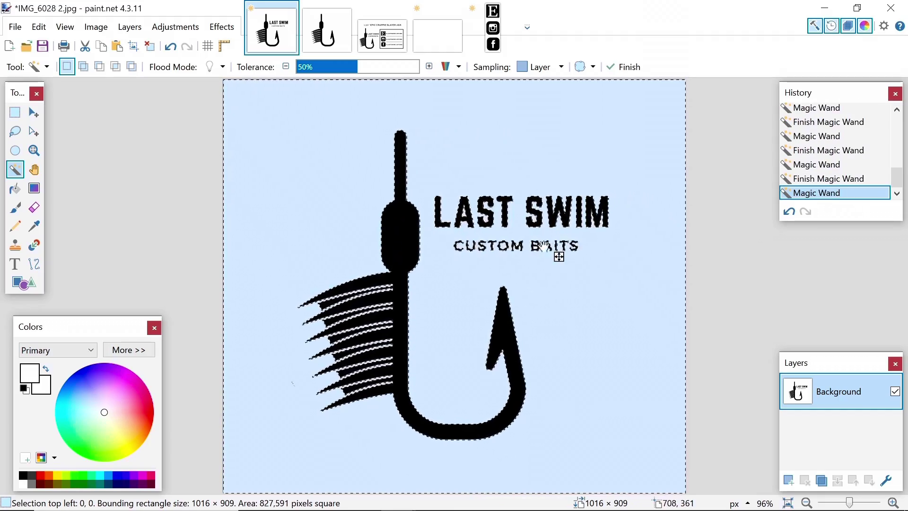
left_click(547, 261)
left_click(559, 257)
left_click(174, 48)
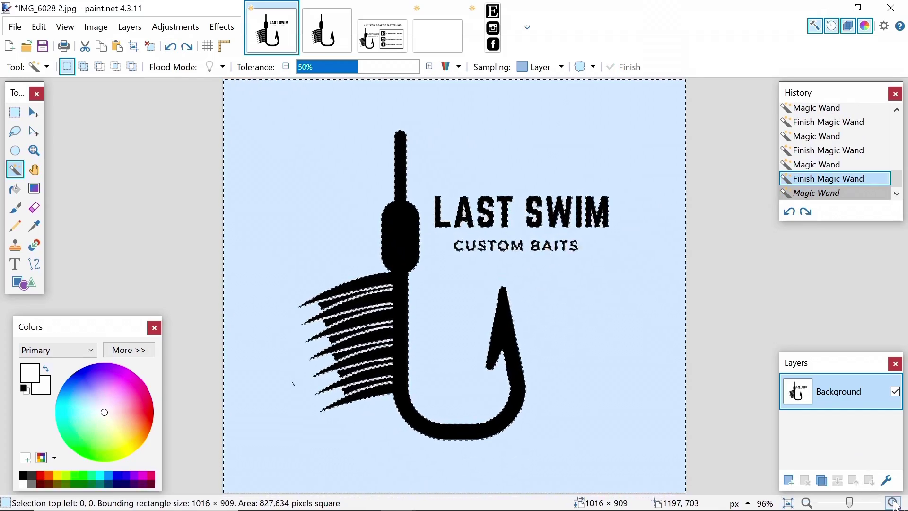
left_click(894, 503)
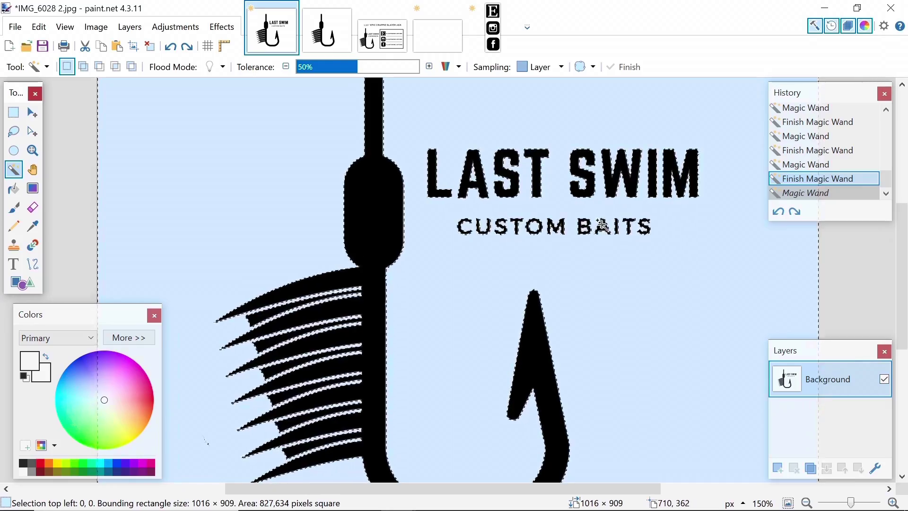
left_click(615, 239)
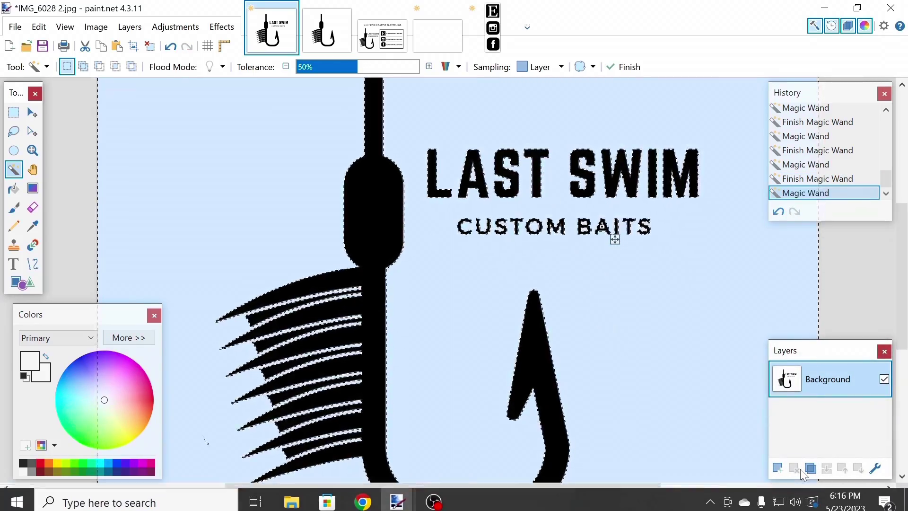
left_click(806, 503)
left_click(807, 502)
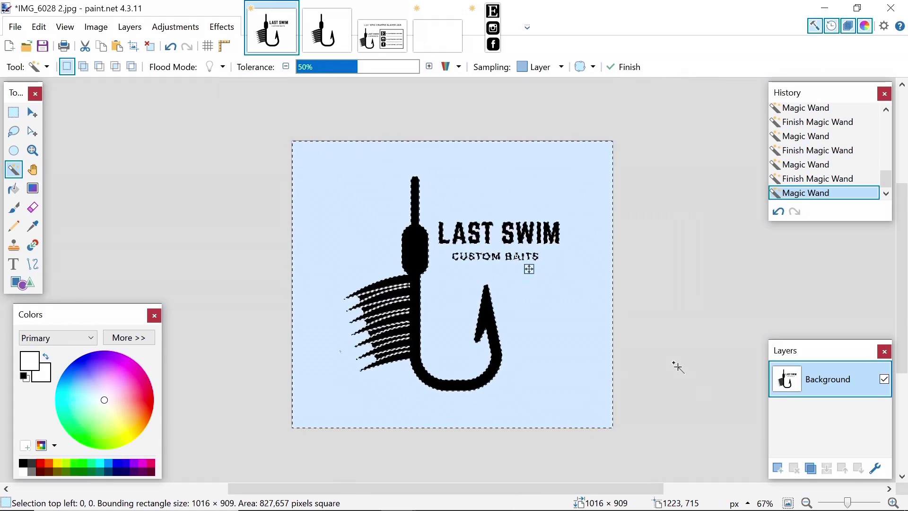
key("ctrl+i")
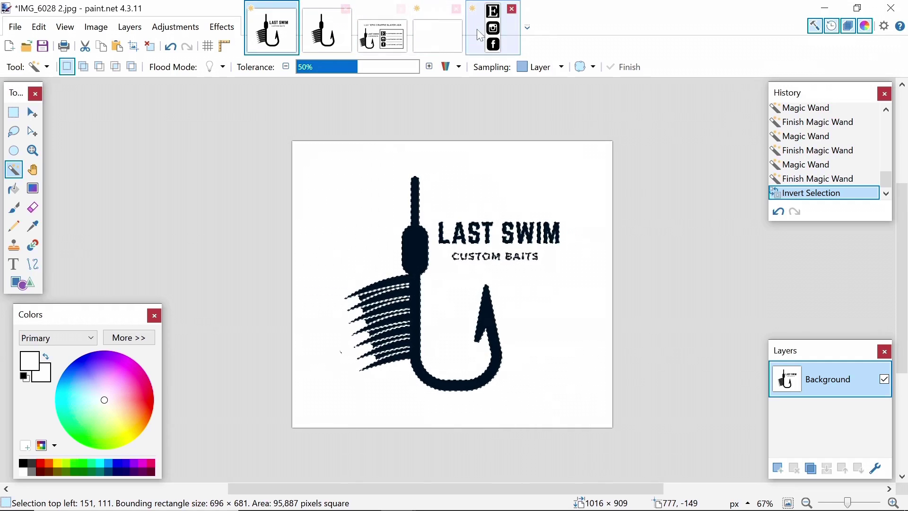
- Paste the copied hook logo into a new layer of the blank 1.20' Crappie Slayer.png image
left_click(438, 40)
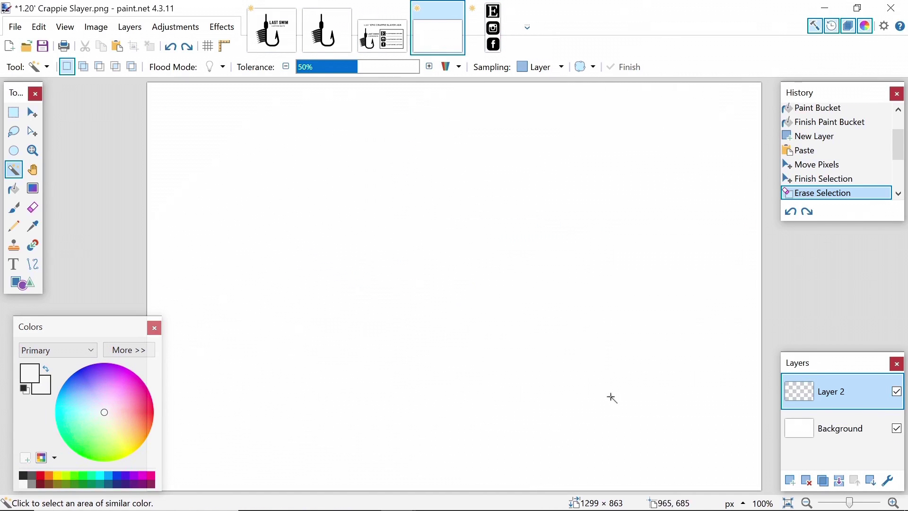
left_click(39, 28)
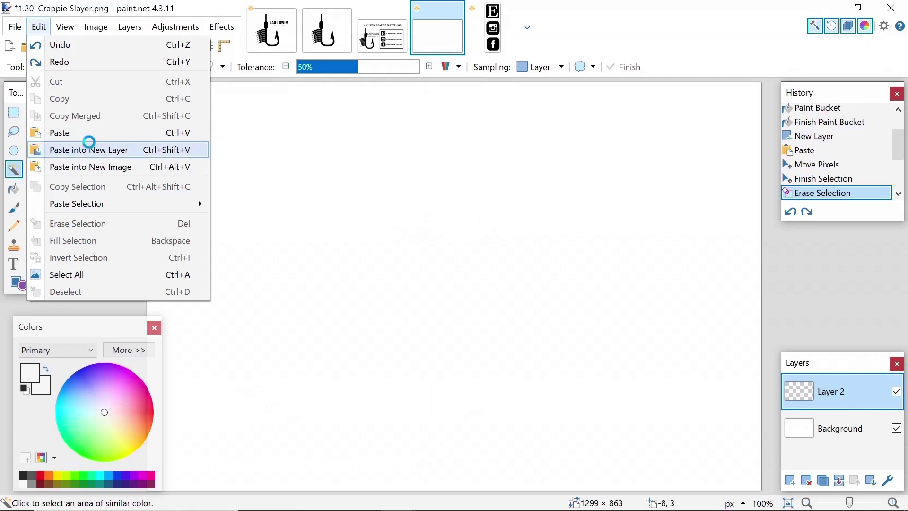
left_click(95, 150)
- Move the logo's Layer 3 below the empty Layer 2 and delete Layer 2
left_click(856, 431)
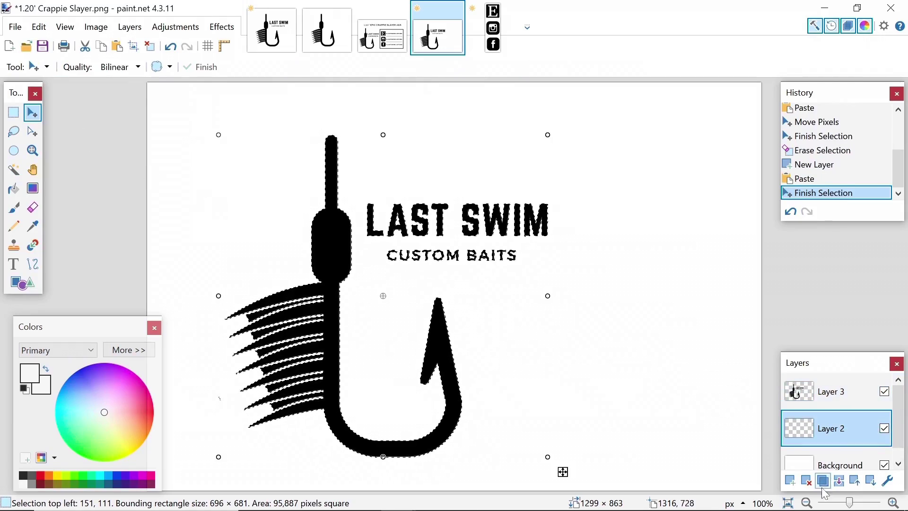
left_click(853, 402)
left_click(870, 481)
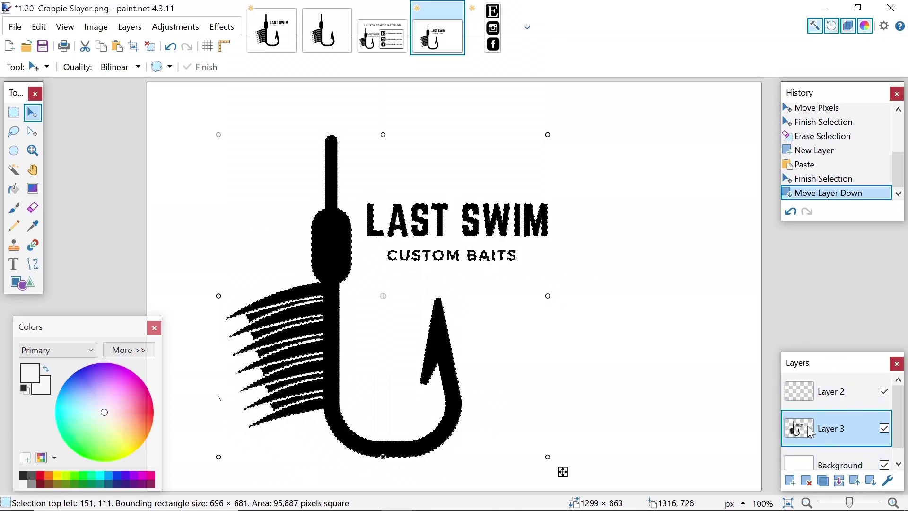
left_click(862, 402)
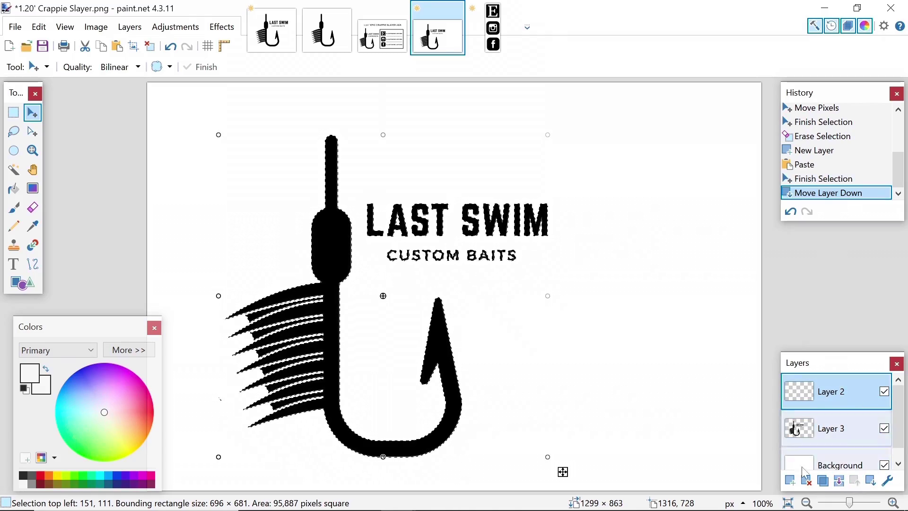
left_click(808, 482)
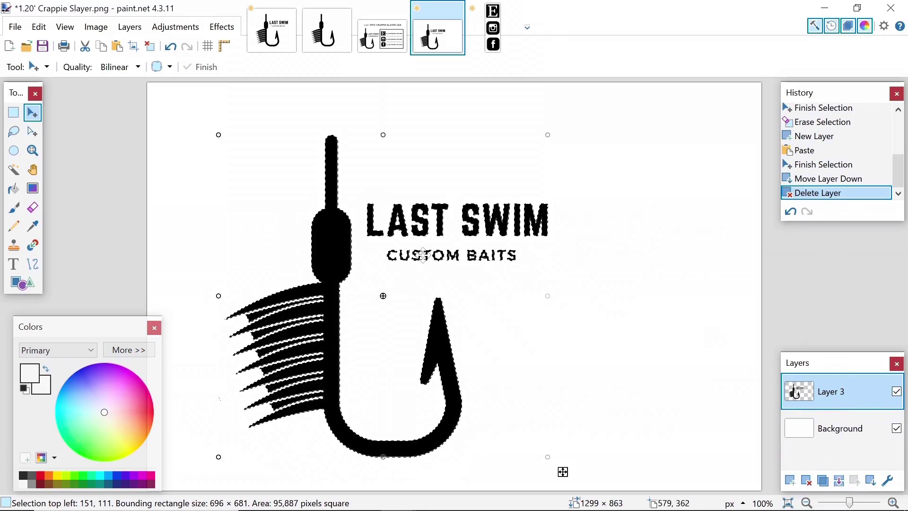
- Shrink the hook logo to about 548 × 537 pixels and place it on the canvas's left side with its upper-left corner near 42, 190
left_click_drag(326, 246, 272, 231)
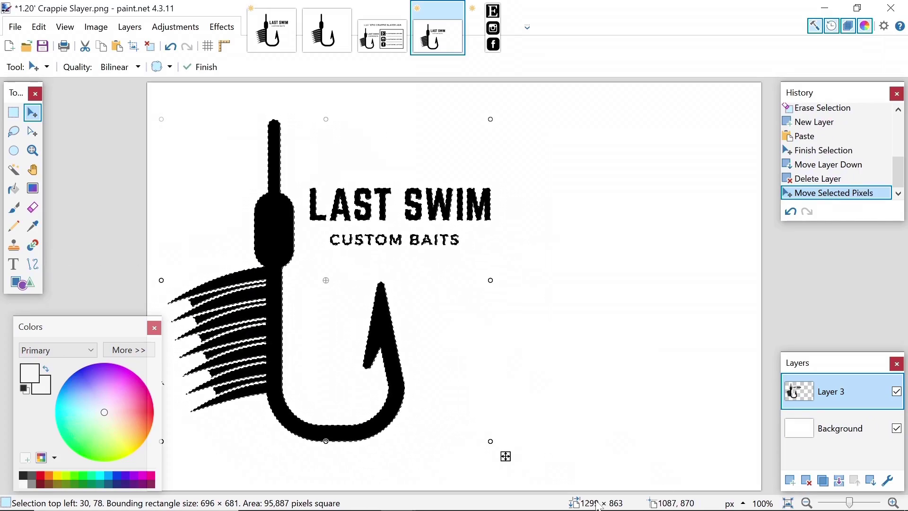
left_click_drag(491, 440, 378, 375)
left_click_drag(237, 295, 260, 365)
left_click_drag(426, 420, 445, 442)
left_click_drag(268, 326, 252, 311)
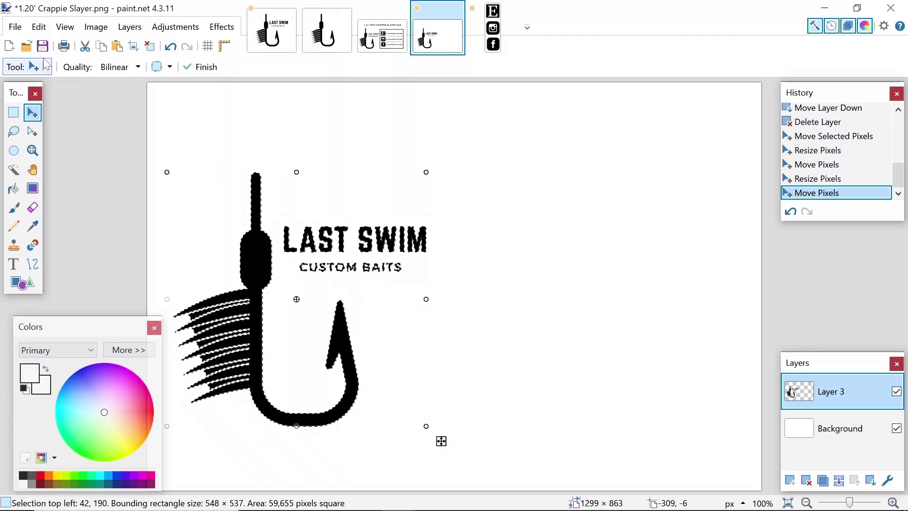
- Select the whole canvas and draw a black rectangle outline, brush width 5, about 648 × 505 pixels, beside the logo on its right
left_click(14, 120)
left_click_drag(147, 82, 825, 275)
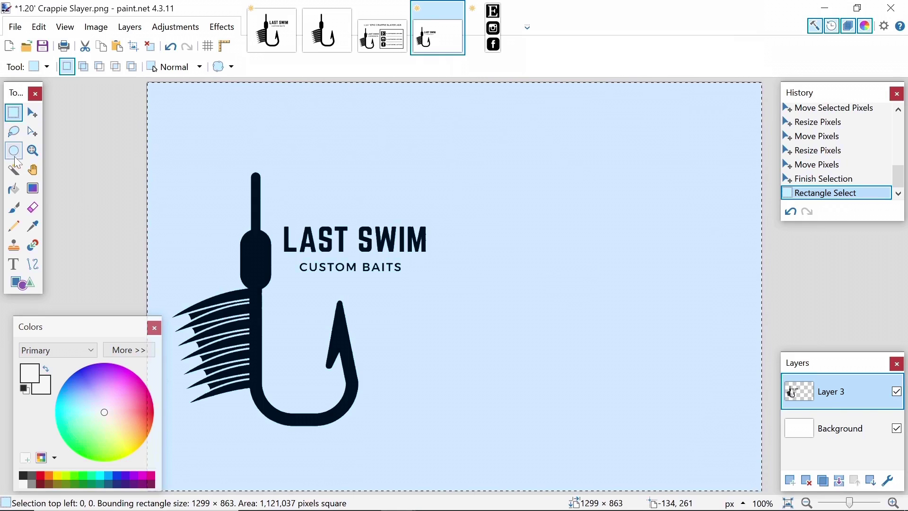
left_click(19, 283)
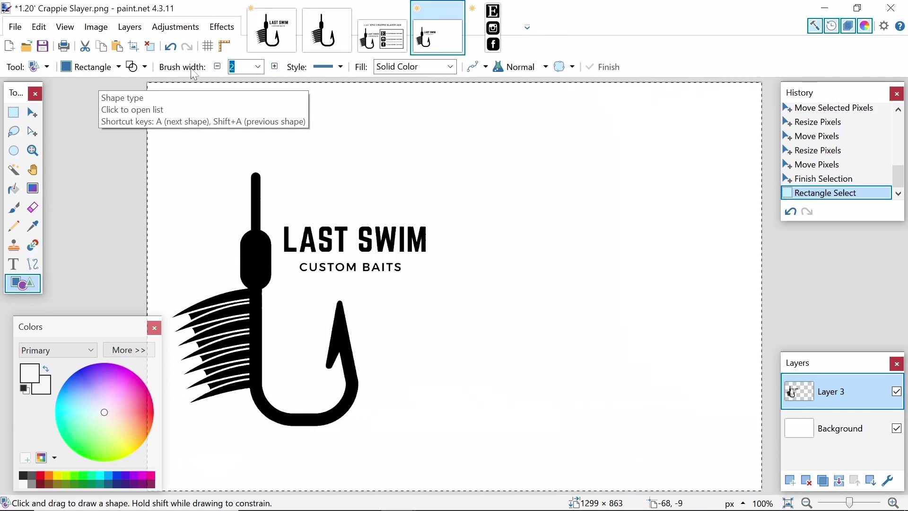
left_click(256, 69)
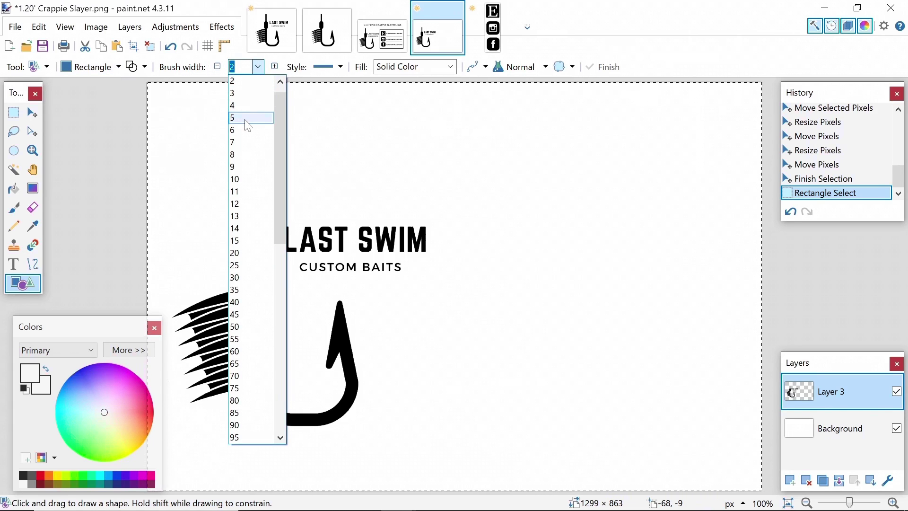
left_click(244, 119)
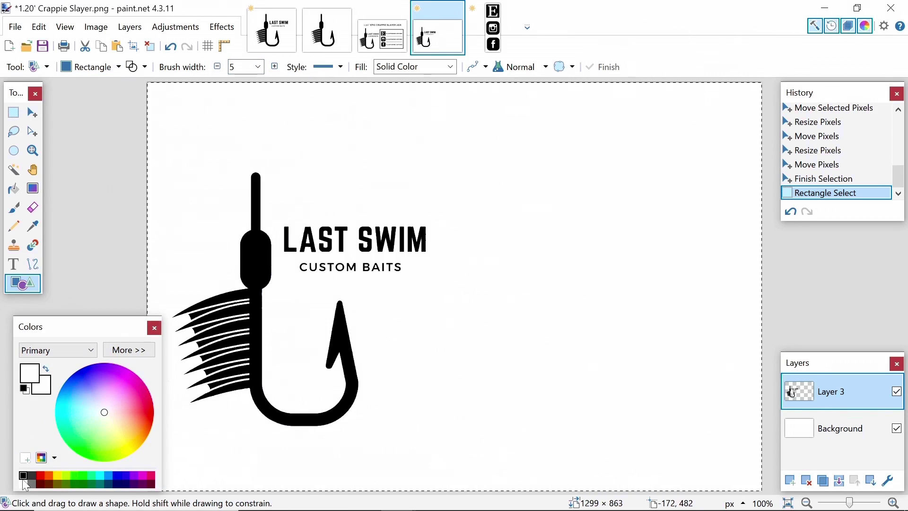
left_click(23, 476)
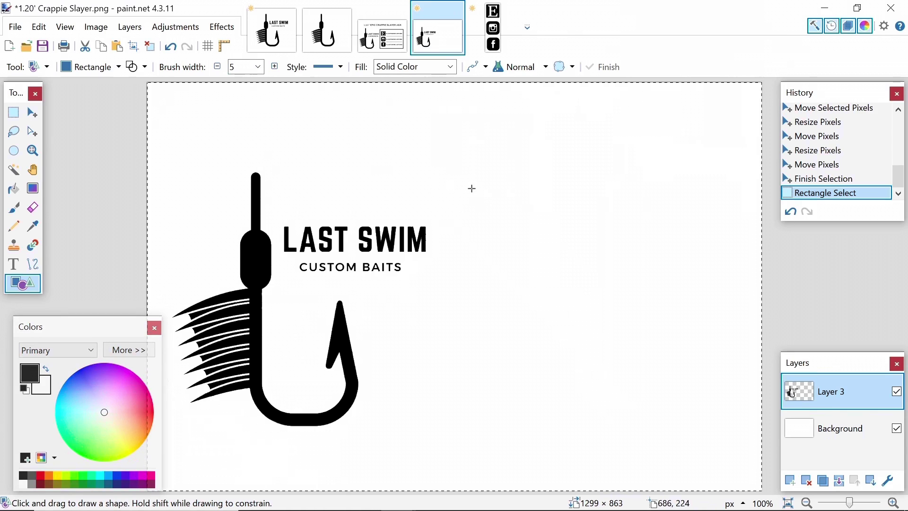
mouse_move(440, 189)
left_mouse_down()
mouse_move(719, 429)
mouse_move(736, 459)
mouse_move(746, 427)
left_mouse_up()
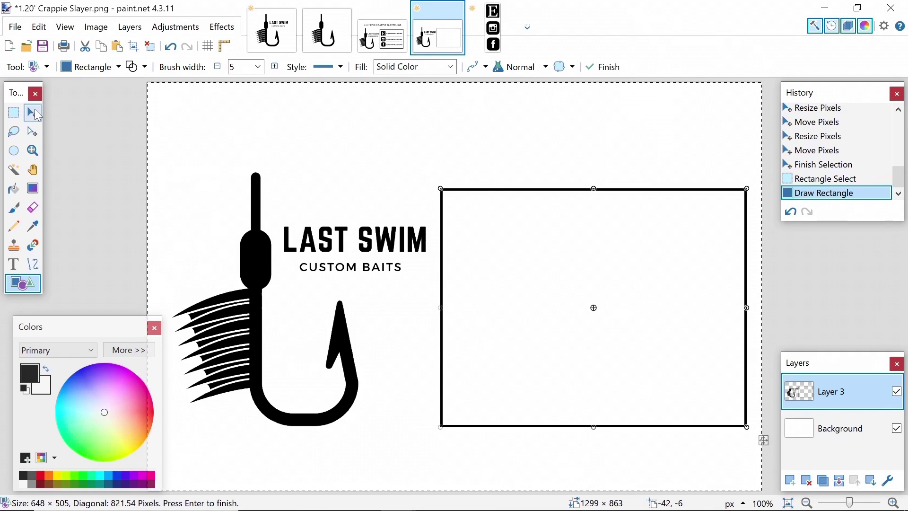
- Move the hook logo and frame together slightly left and down, to an offset of -12, 8 pixels
left_click(34, 115)
left_click_drag(644, 308, 637, 312)
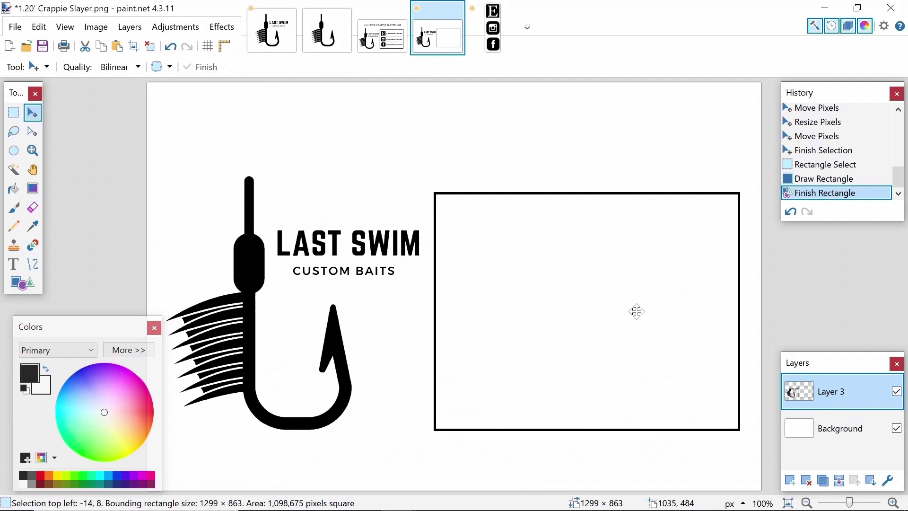
left_click_drag(637, 311, 637, 311)
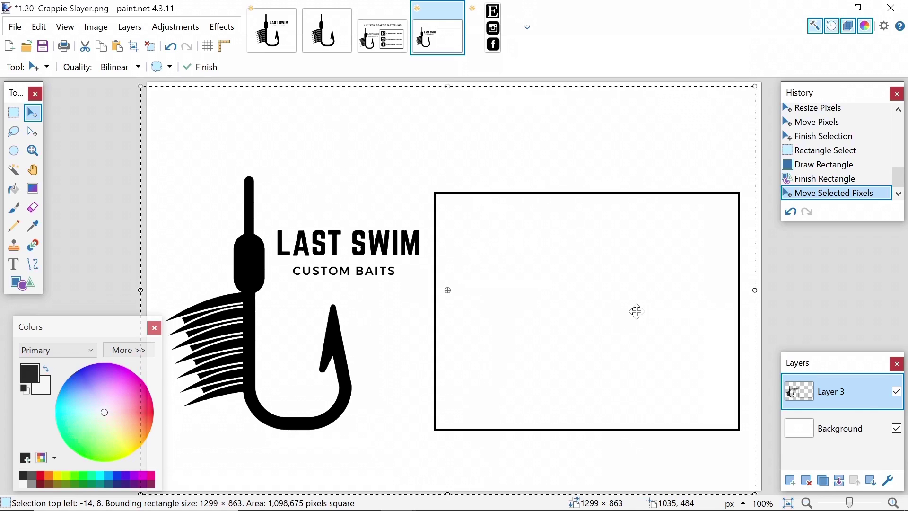
key("Return")
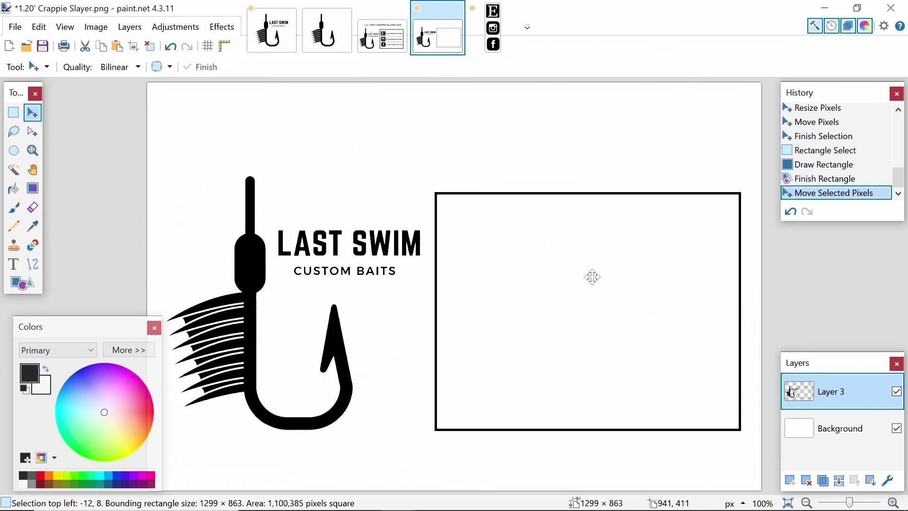
key("Right")
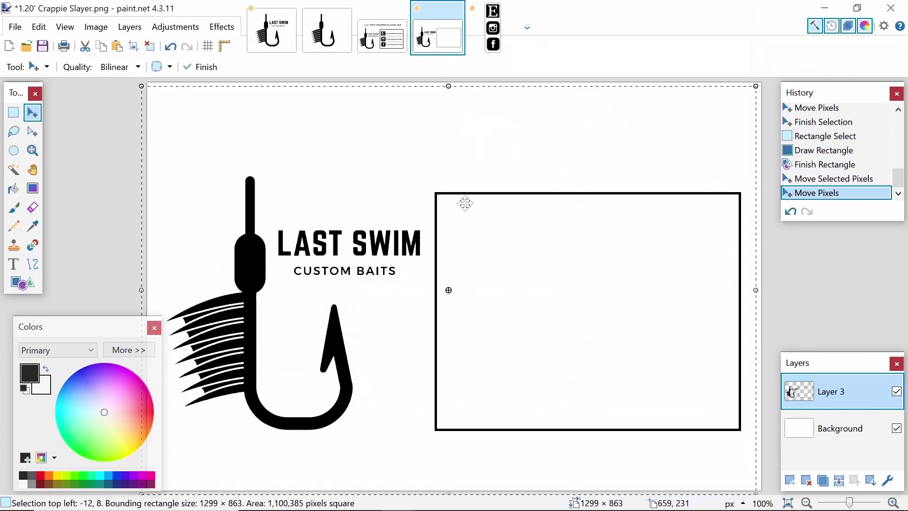
- In the social icons image, Magic Wand the white background and white symbols of all three icons, and invert the selection to the black shapes
left_click(506, 39)
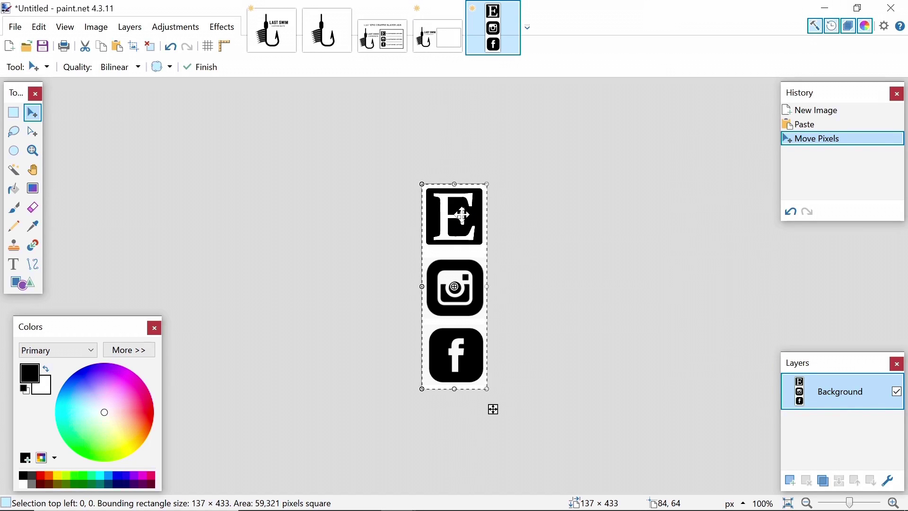
left_click(14, 170)
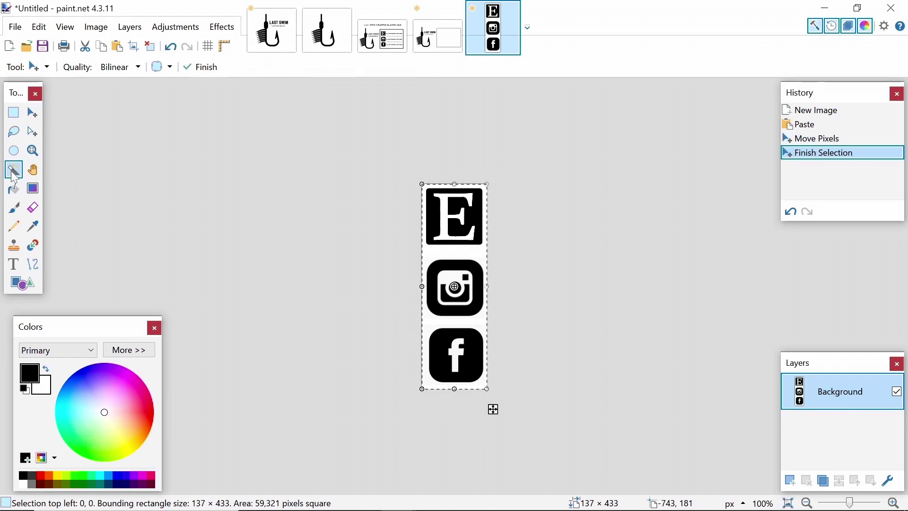
left_click(446, 254)
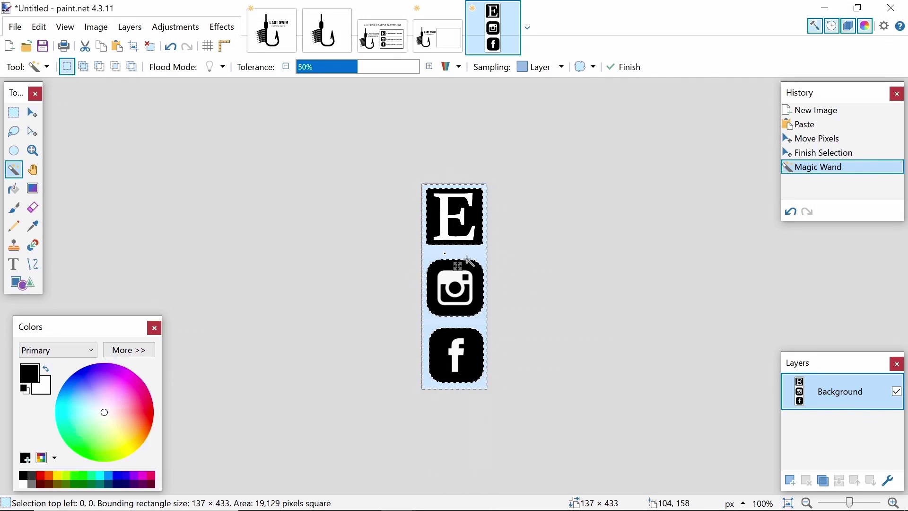
left_click(444, 213)
left_click(449, 278)
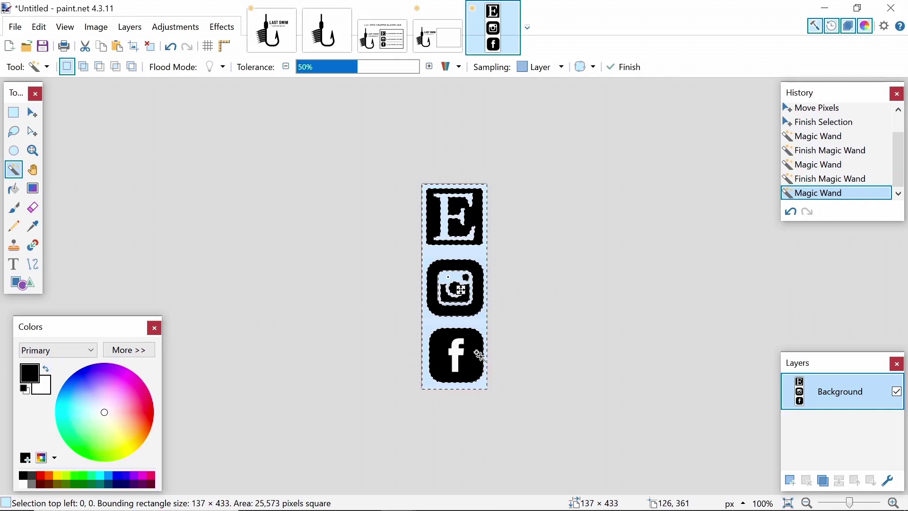
left_click(454, 353)
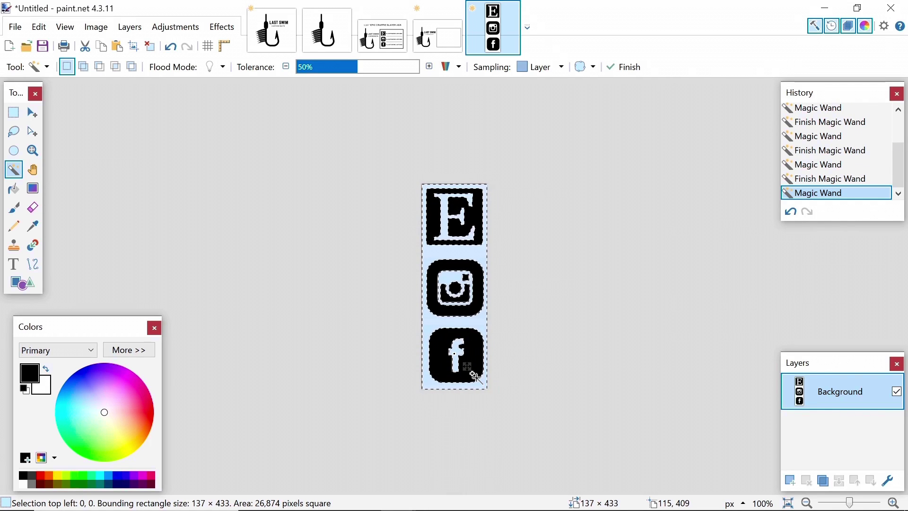
key("ctrl+i")
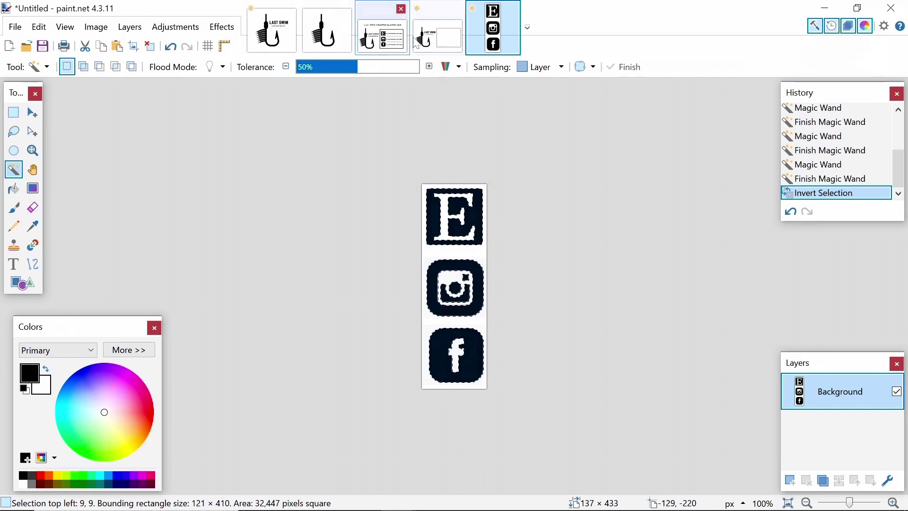
- Paste the copied icons into a new layer of the label image and place them along the frame's inner left side near 643, 282
left_click(448, 43)
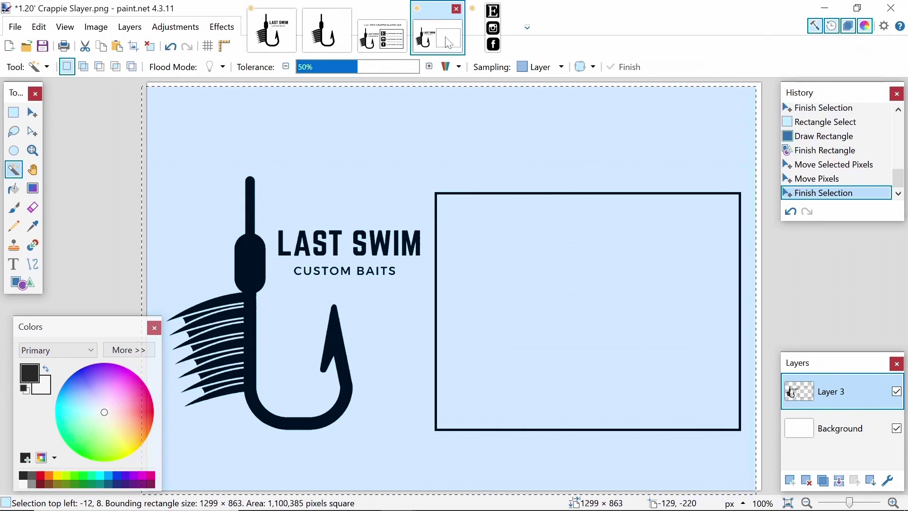
left_click(49, 28)
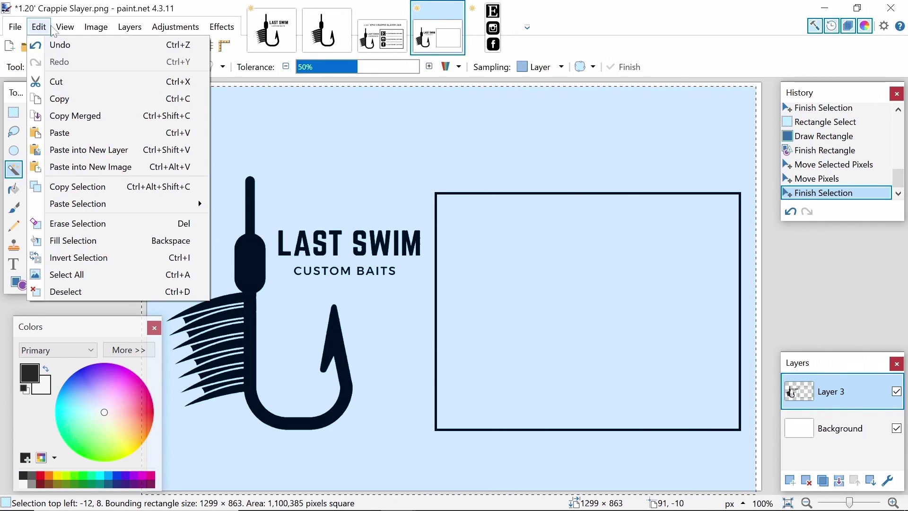
left_click(88, 150)
left_click_drag(199, 247, 499, 376)
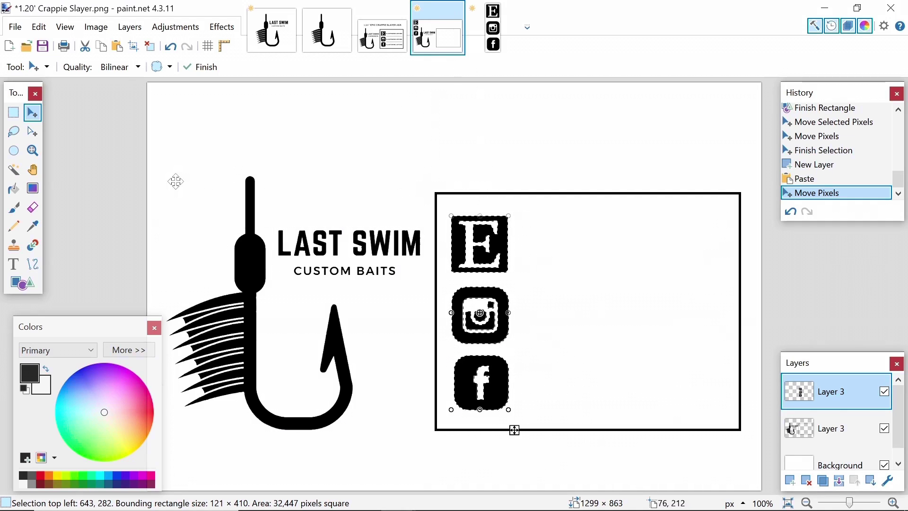
- Compare the label in progress with the finished Epic Crappie Slayer Jigs label to check the layout inside the frame
left_click(392, 45)
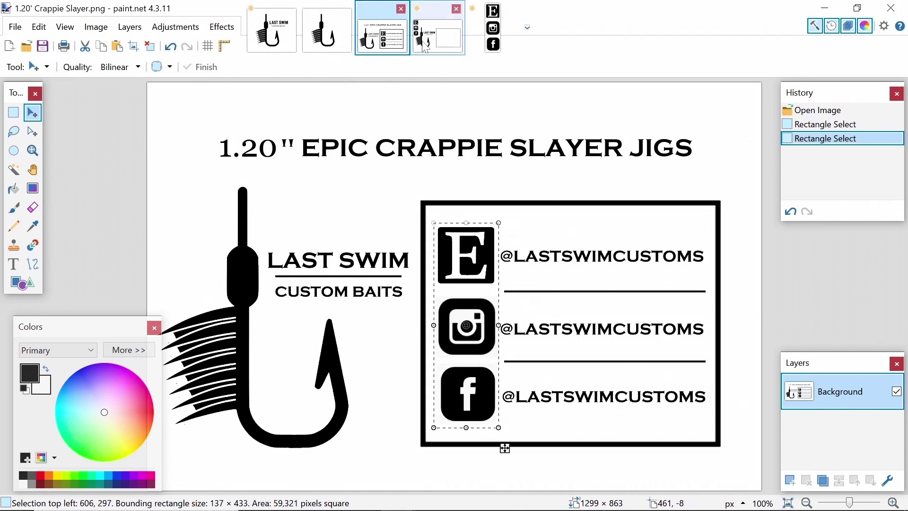
left_click(416, 46)
left_click(408, 46)
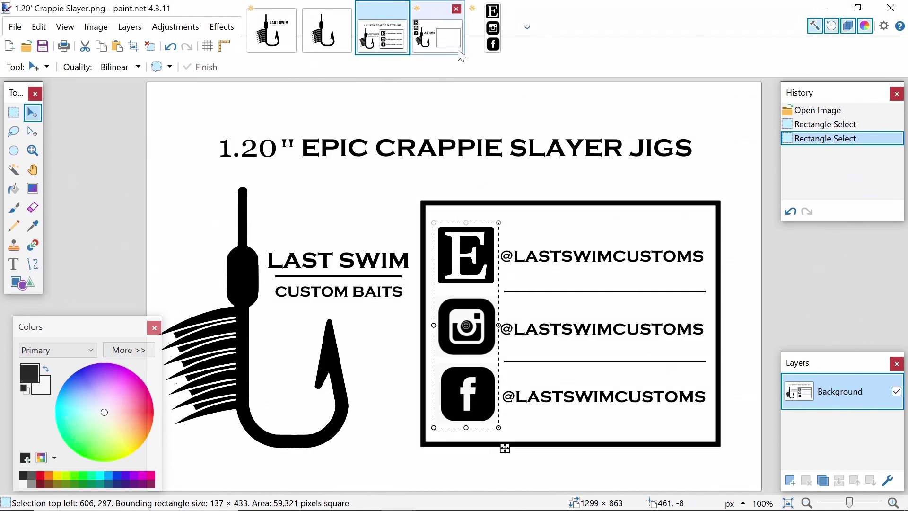
left_click(416, 46)
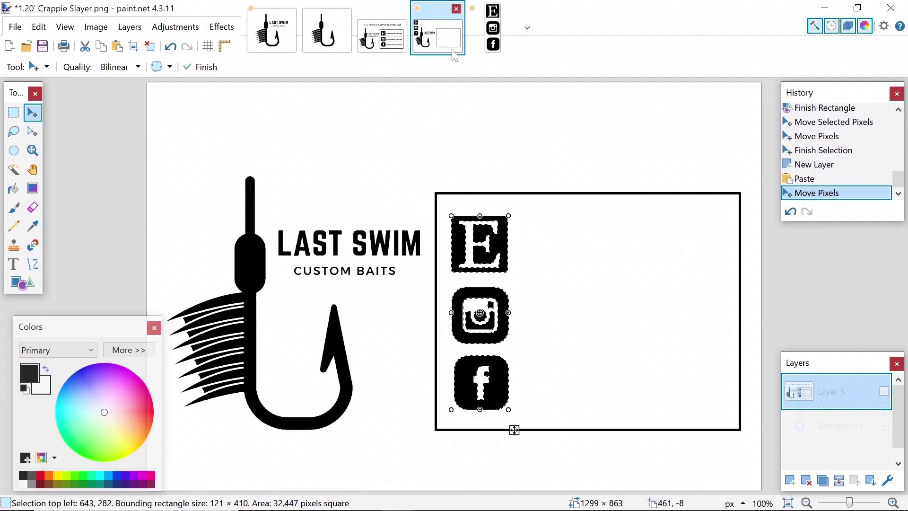
left_click(395, 48)
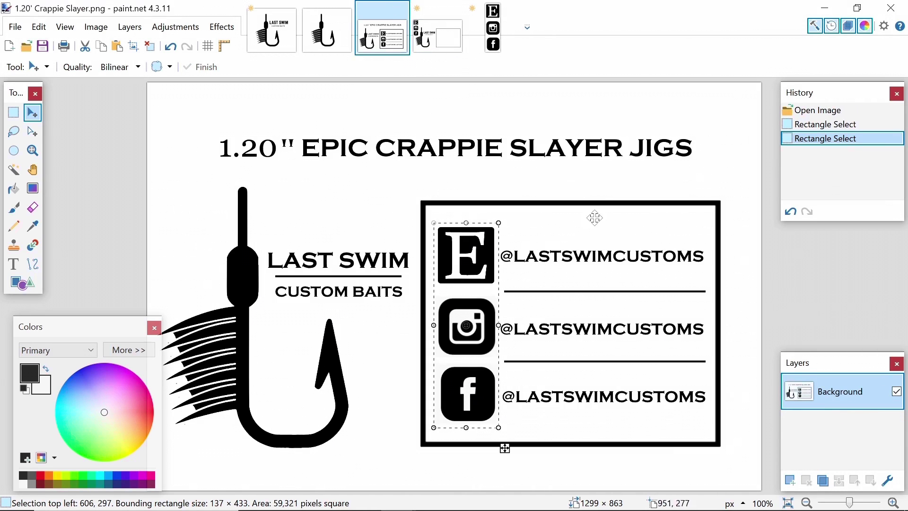
left_click(418, 42)
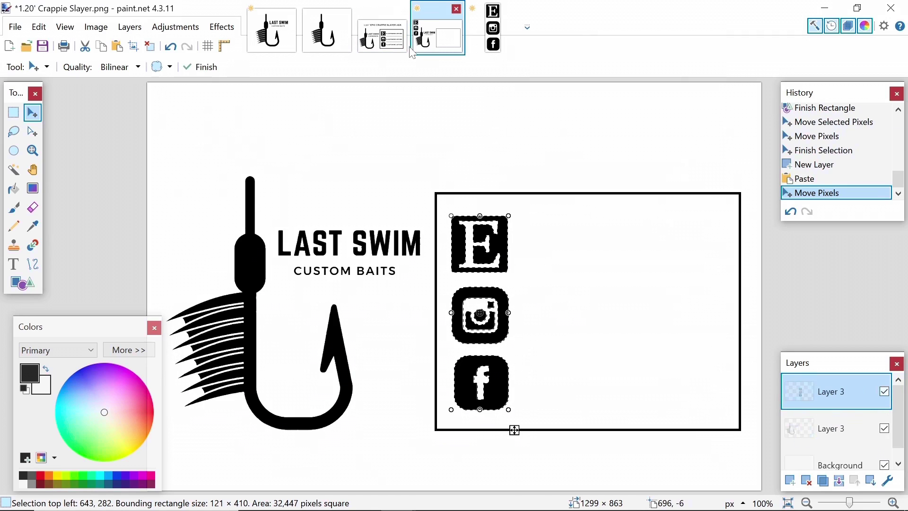
- Set up the Text tool with the Georgia font at size 36
left_click(14, 263)
left_click(217, 67)
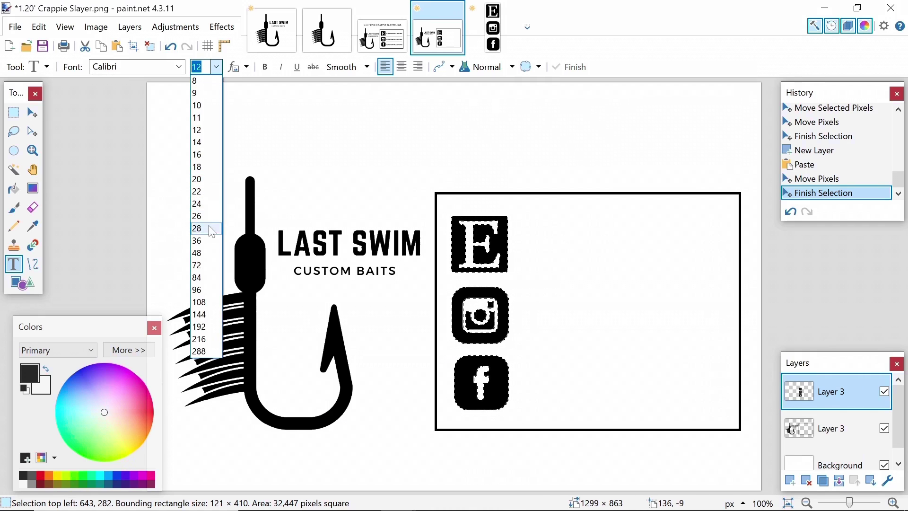
left_click(209, 240)
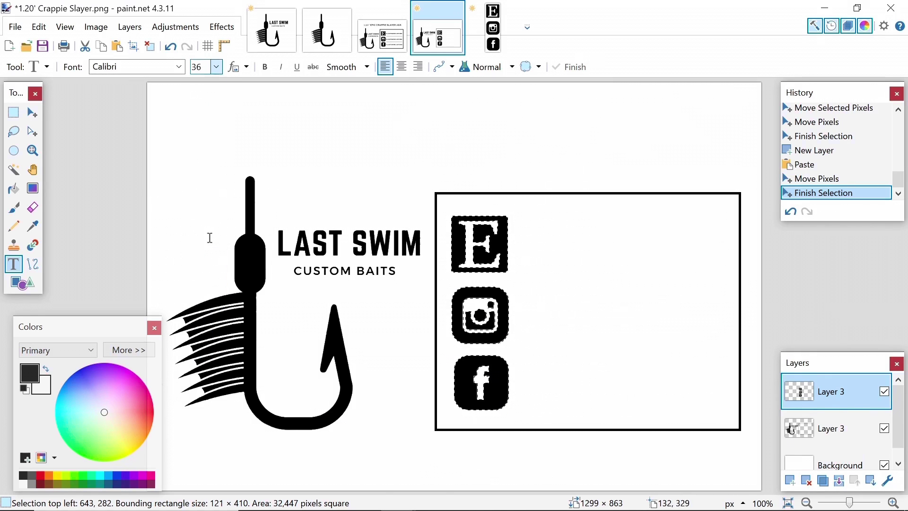
left_click(179, 67)
scroll(178, 175, "down", 2)
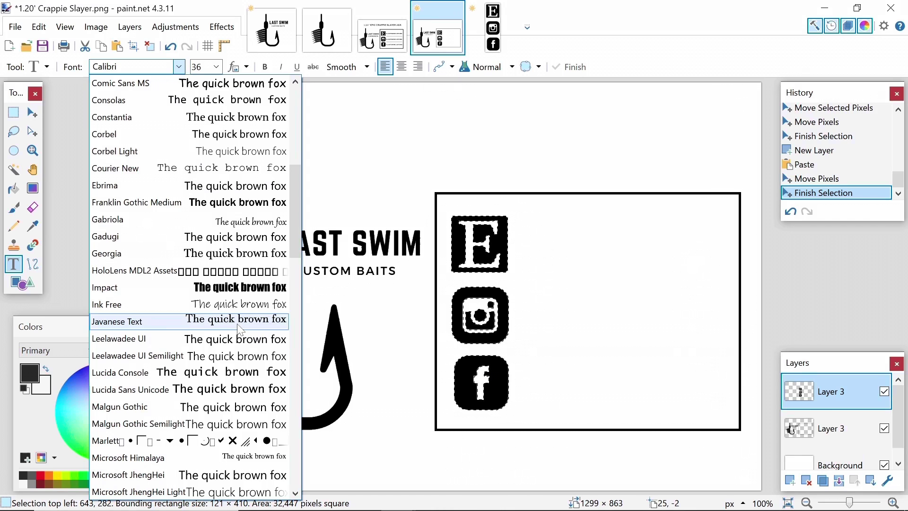
left_click(156, 253)
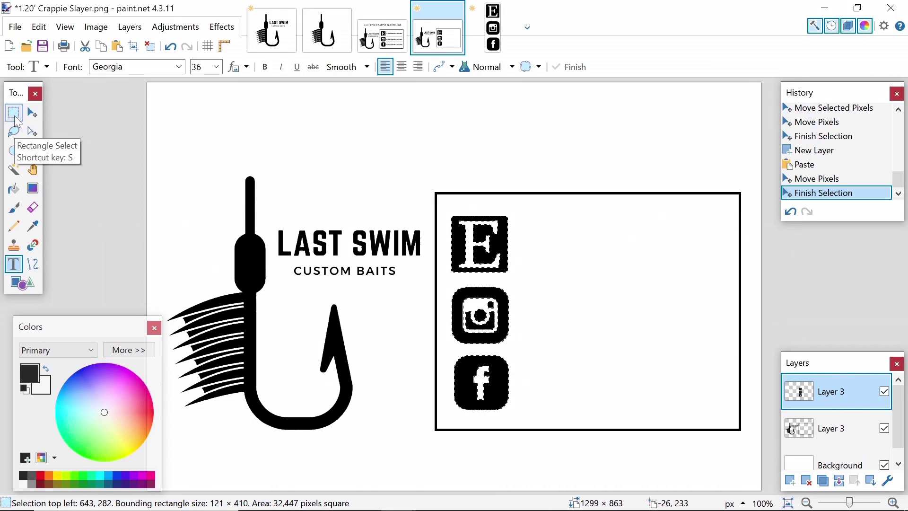
left_click(16, 120)
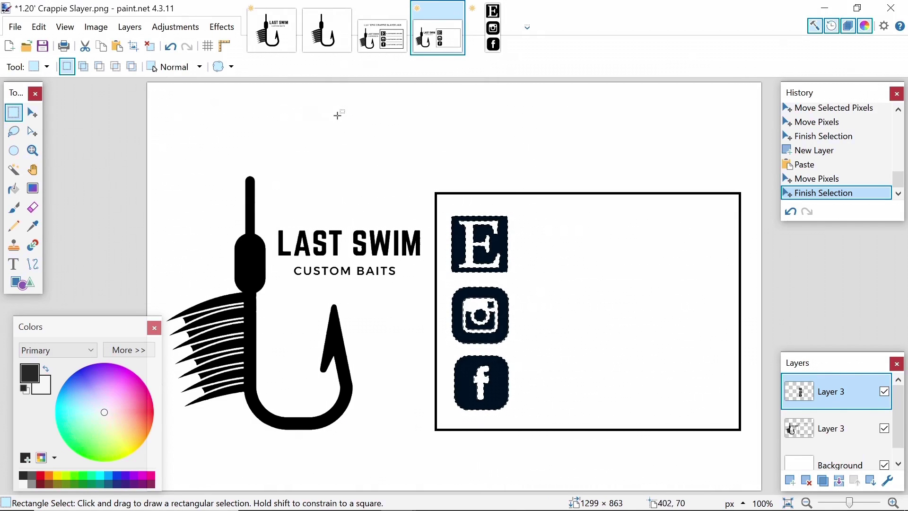
left_click_drag(144, 81, 907, 509)
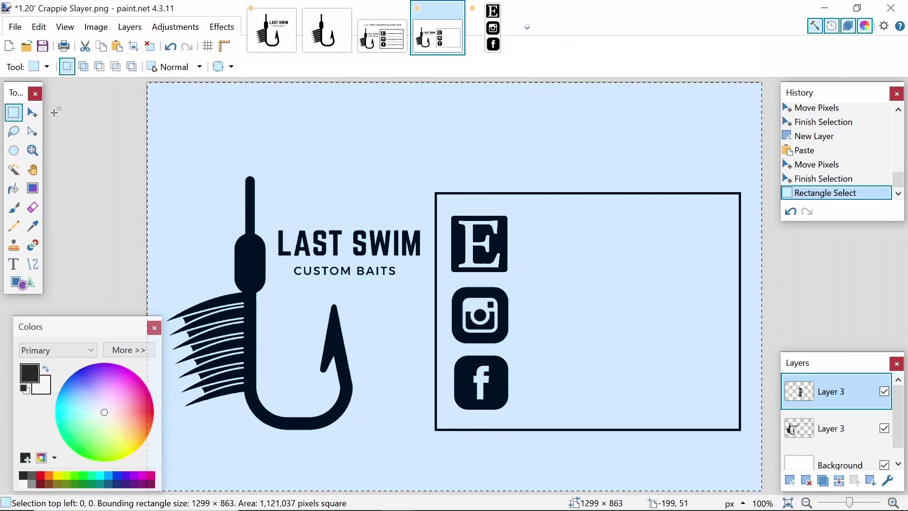
left_click(13, 264)
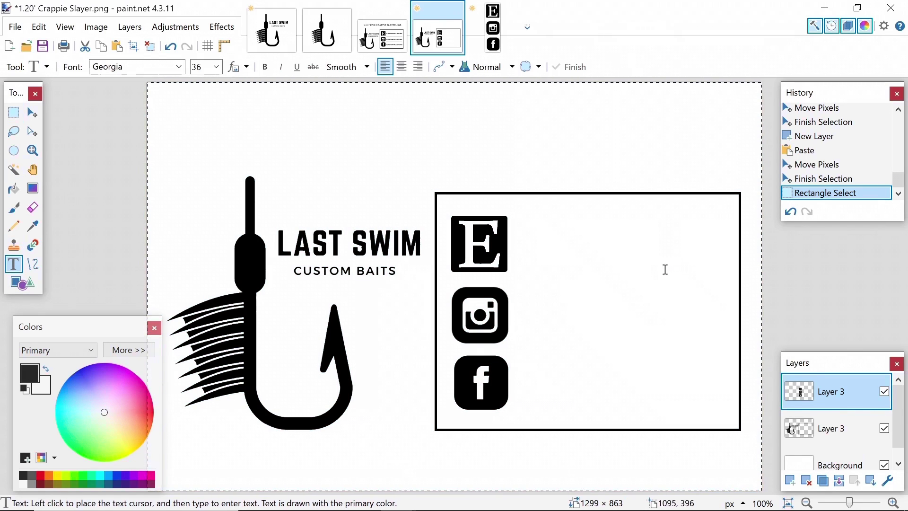
left_click(517, 242)
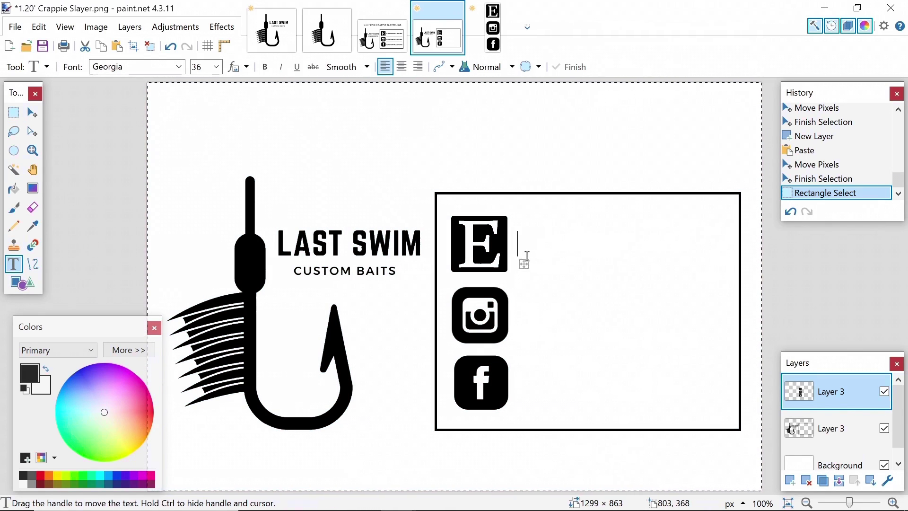
type("@LAST")
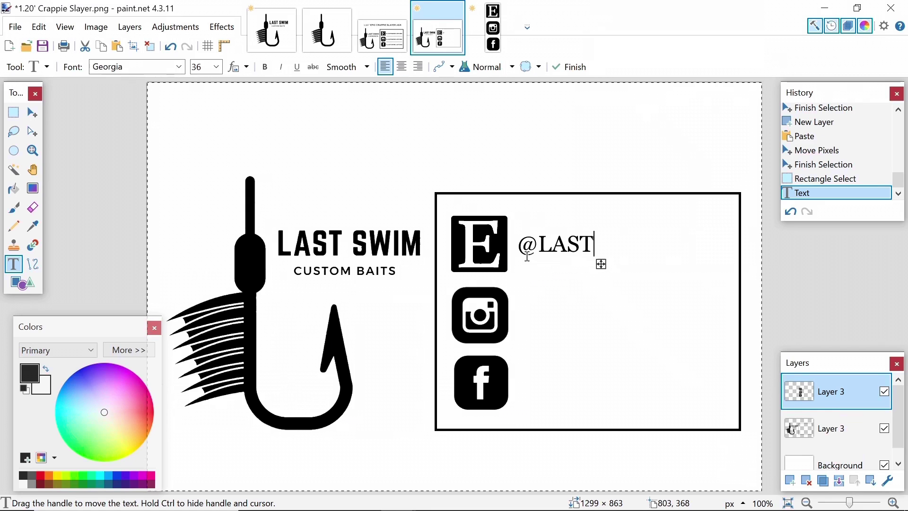
type("SWIMCUST")
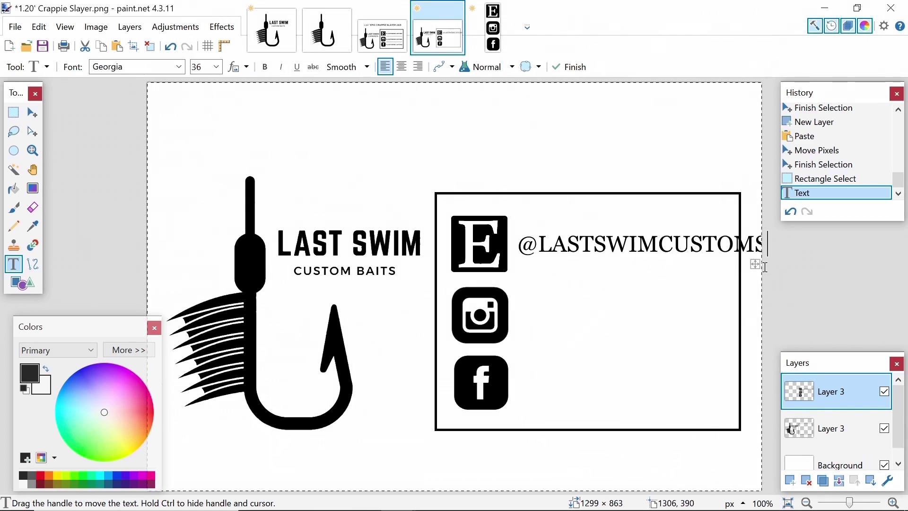
type("OMS")
- Set the handle text to size 28 and bold, and fit it between the Etsy icon and the frame's right edge
left_click_drag(761, 264, 751, 263)
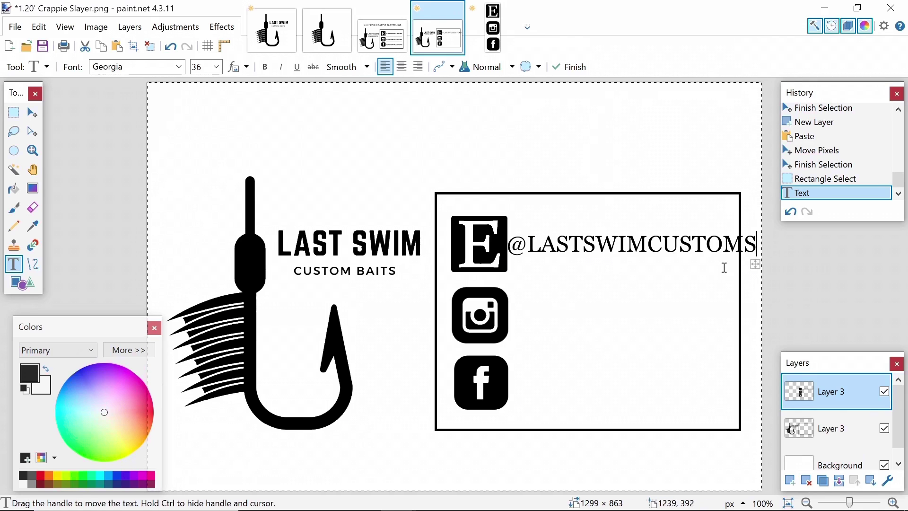
left_click(216, 67)
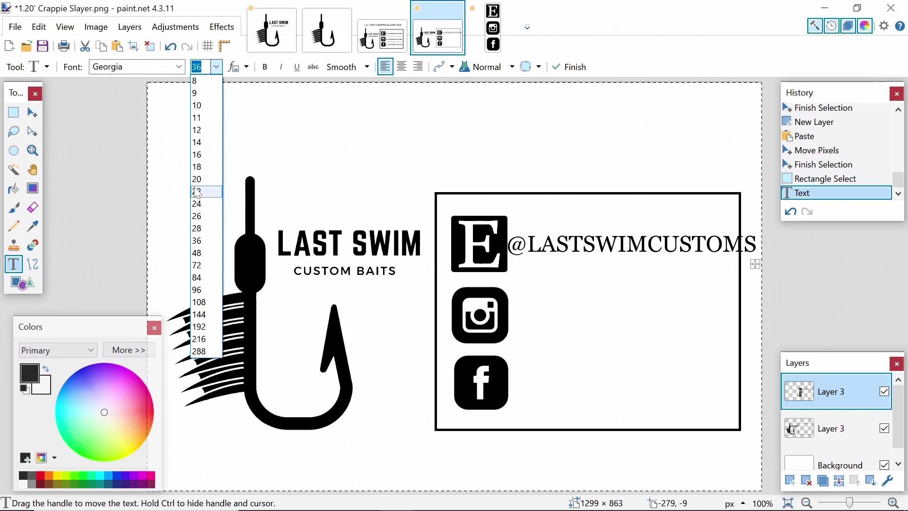
left_click(195, 189)
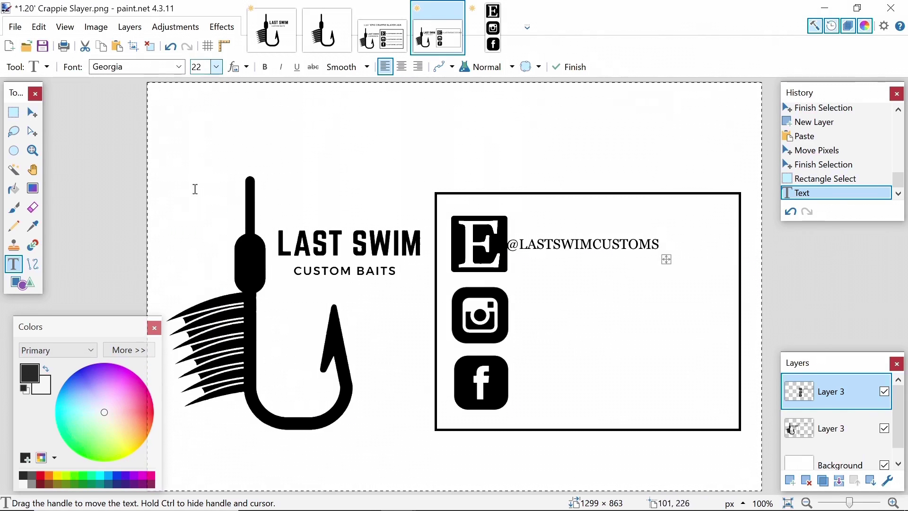
left_click(216, 67)
left_click(203, 229)
left_click_drag(708, 261, 721, 261)
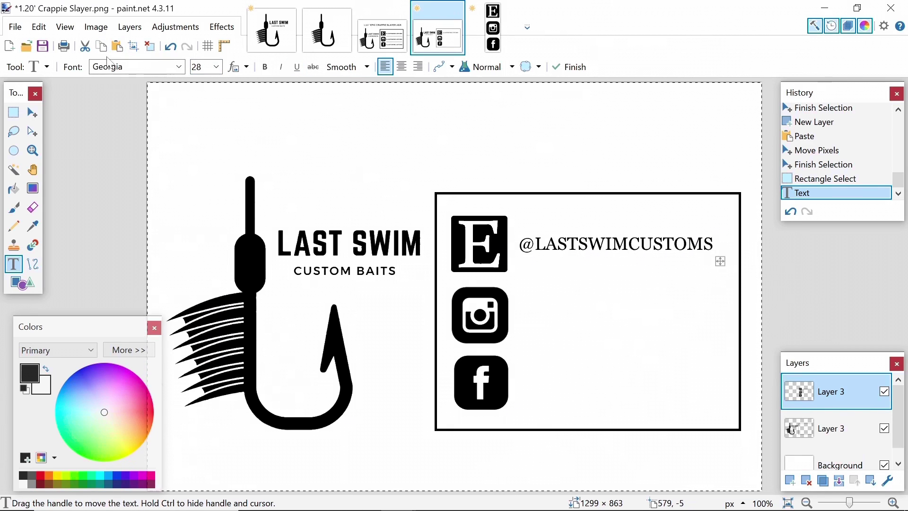
left_click(269, 69)
left_click_drag(744, 262, 738, 264)
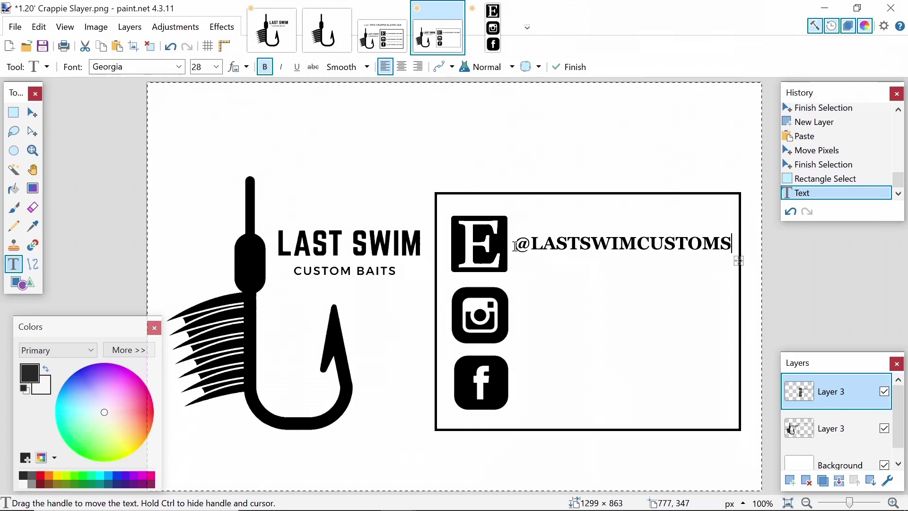
left_click(14, 114)
left_click_drag(514, 229, 734, 256)
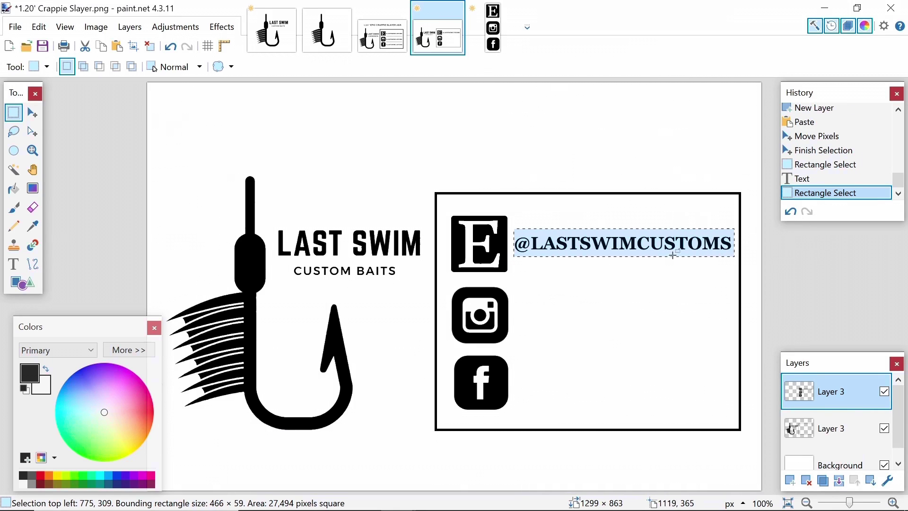
key("ctrl+c")
key("ctrl+v")
left_click_drag(754, 257, 754, 329)
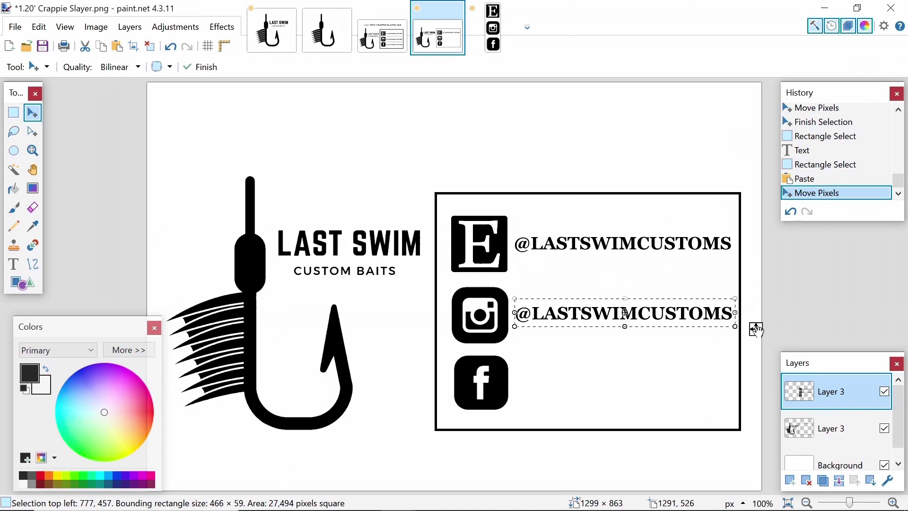
key("ctrl+v")
left_click_drag(757, 258, 758, 400)
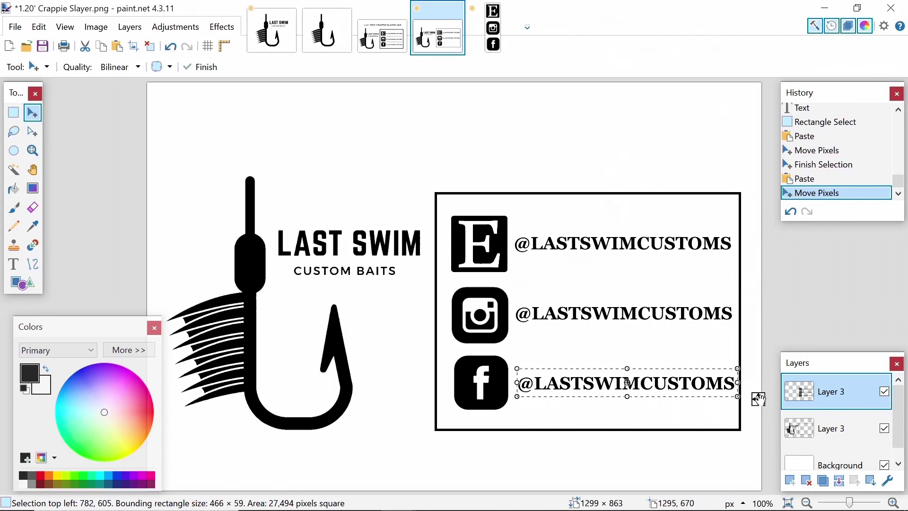
- Fill a black divider line about 465 × 7 pixels below the first handle, and place a copy of it below the second near 777, 570
left_click(16, 114)
left_click_drag(514, 279, 733, 281)
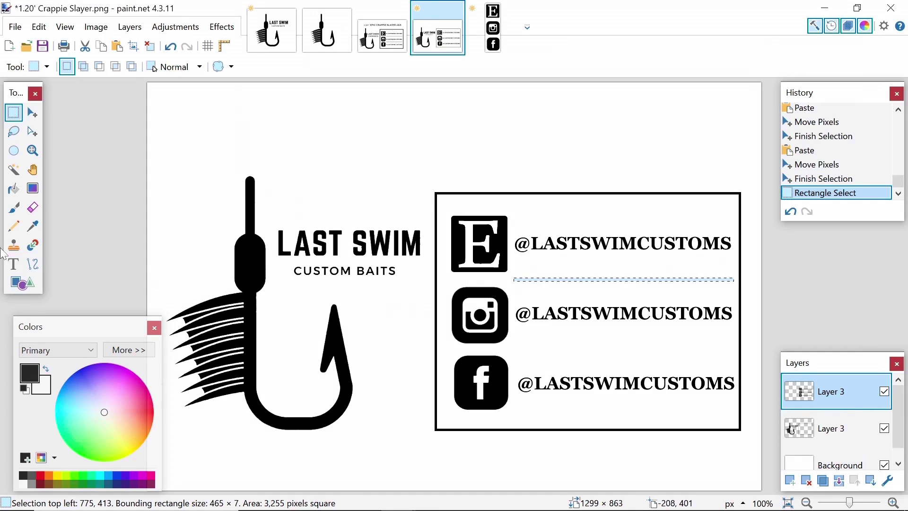
left_click(14, 188)
left_click(588, 280)
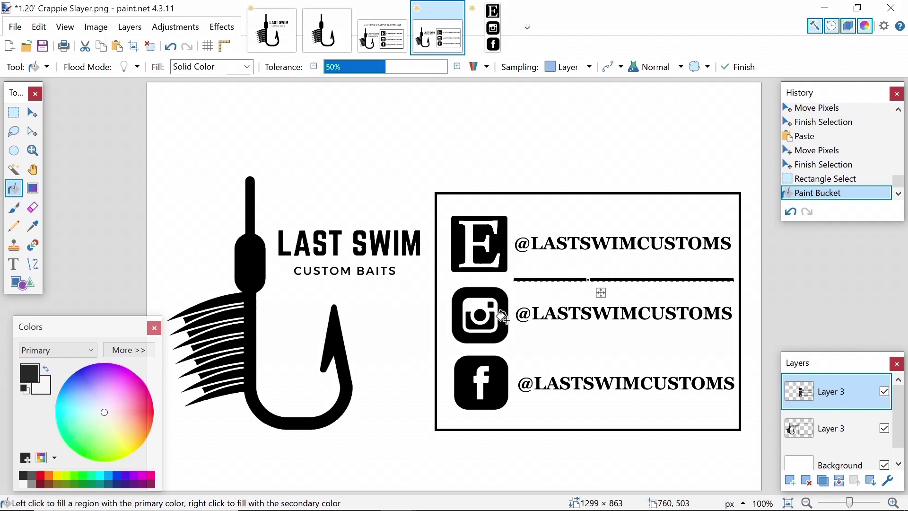
key("ctrl+v")
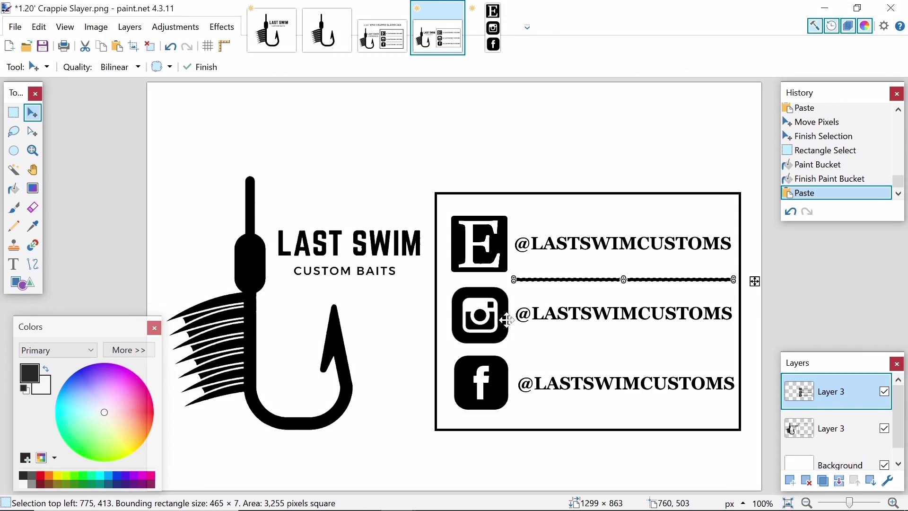
mouse_move(754, 280)
left_mouse_down()
mouse_move(746, 328)
mouse_move(755, 355)
left_mouse_up()
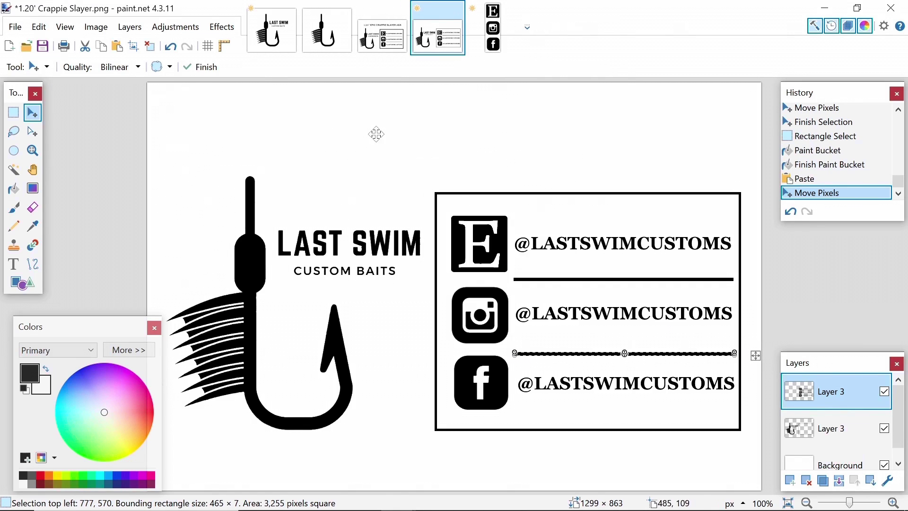
- Select the whole canvas and start a bold Georgia text at size 72 in the empty area above the hook
left_click(15, 264)
left_click(13, 112)
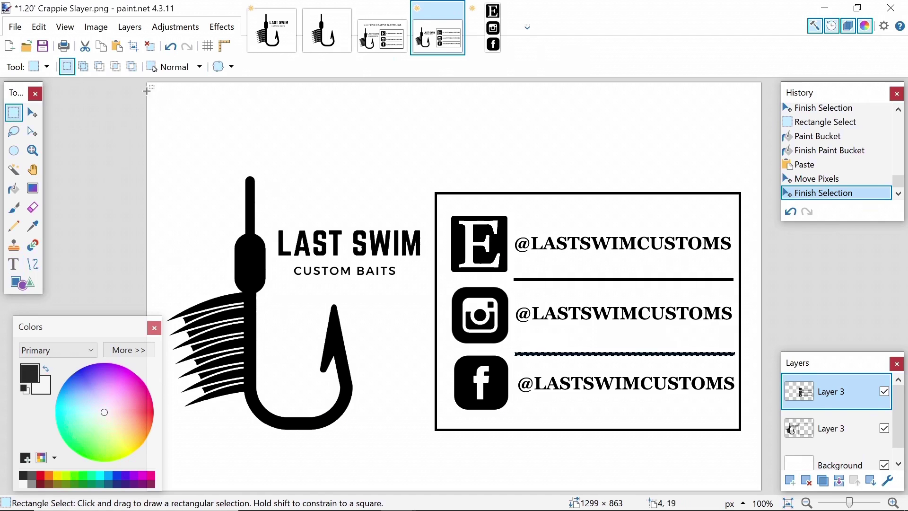
left_click_drag(146, 81, 764, 492)
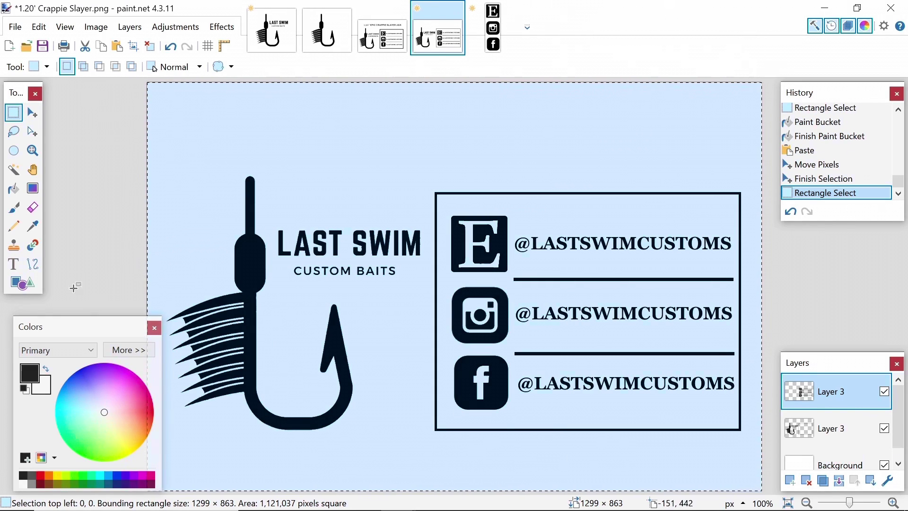
left_click(13, 263)
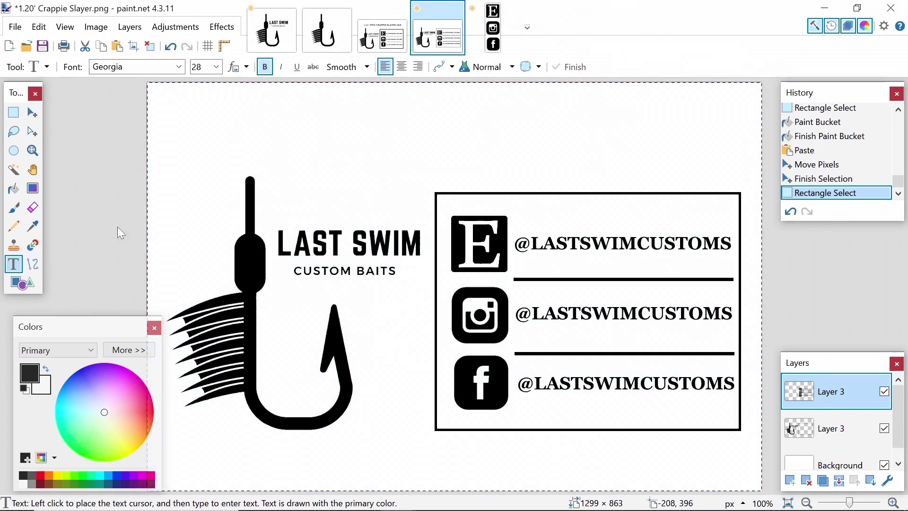
left_click(207, 132)
left_click(216, 67)
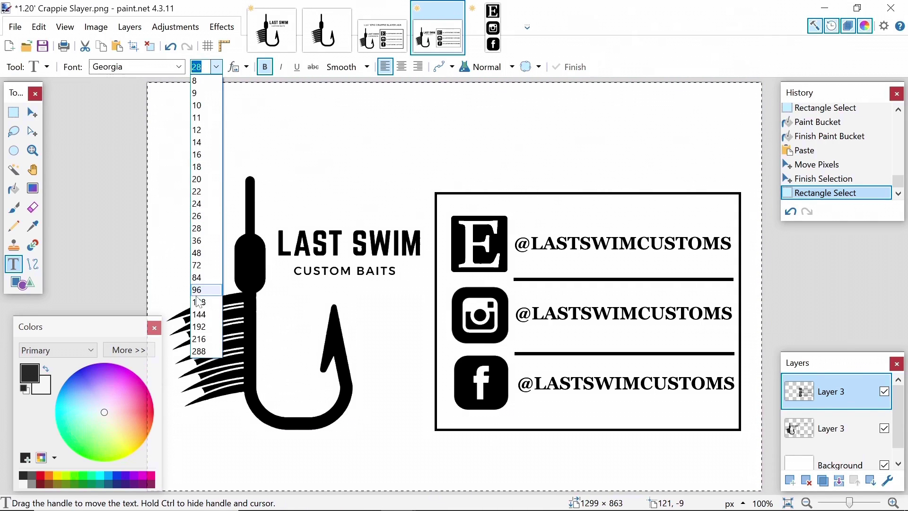
left_click(202, 315)
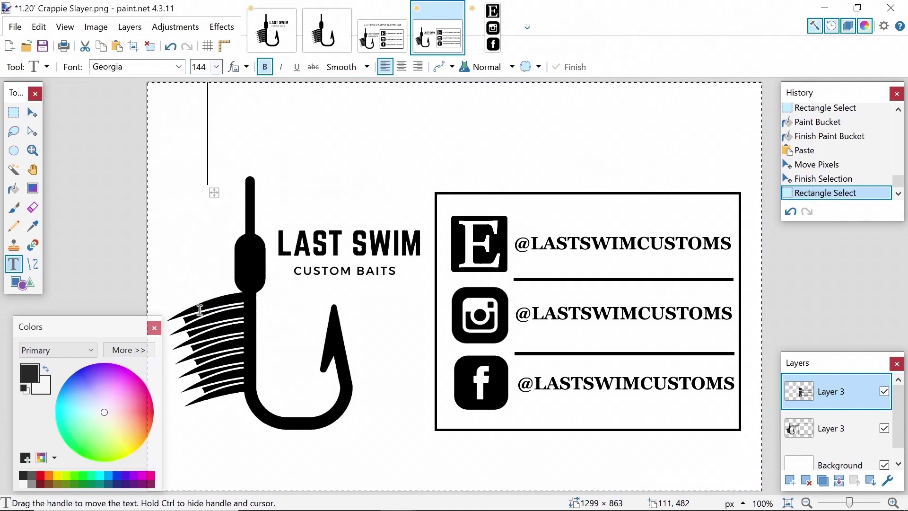
left_click(216, 66)
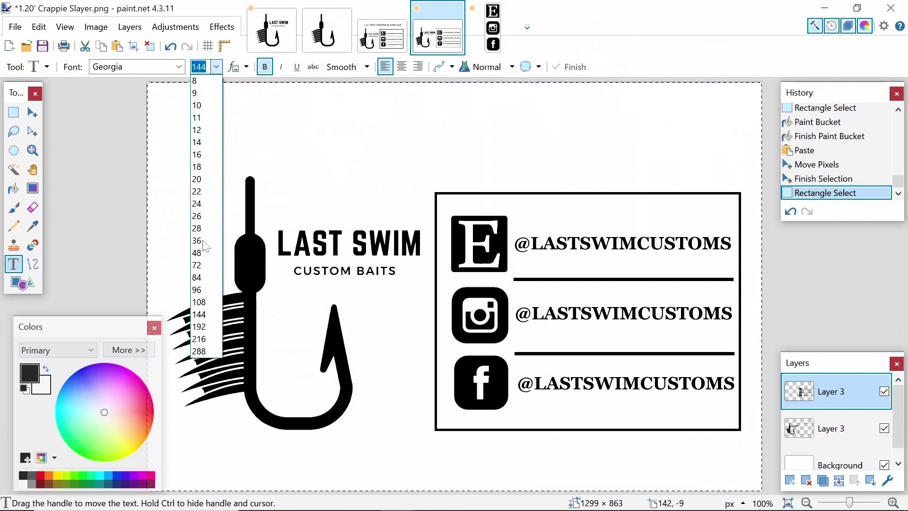
left_click(201, 289)
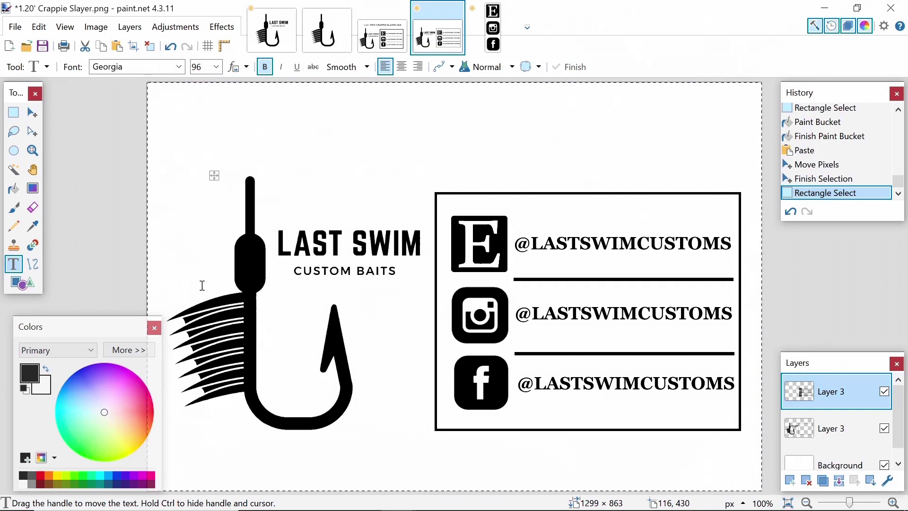
type("2")
key("BackSpace")
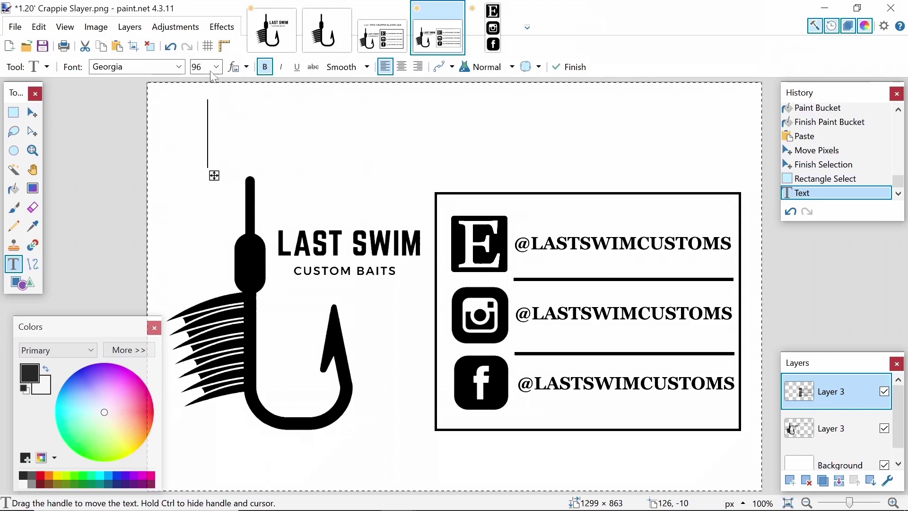
left_click(213, 72)
left_click(201, 266)
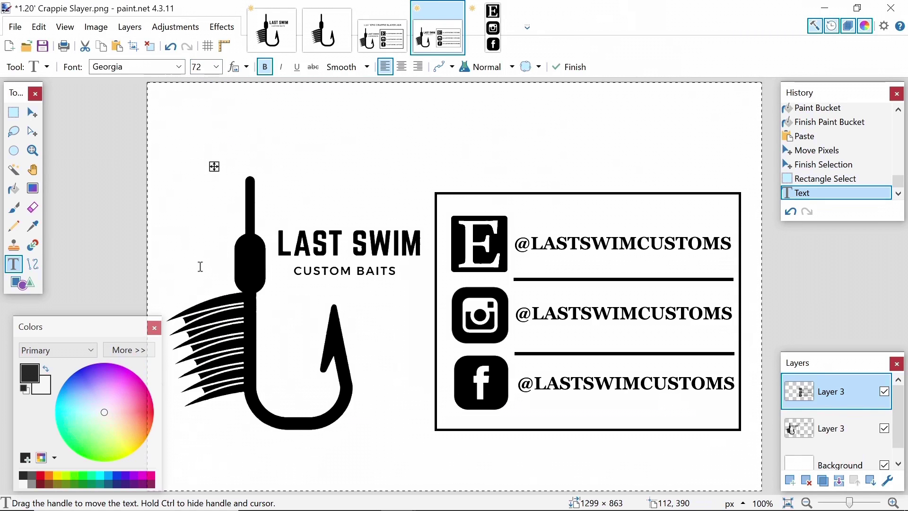
- Enter the title text 2.00" EPIC CRAPPIE above the logo and frame
type("2.00")
type("\" CR")
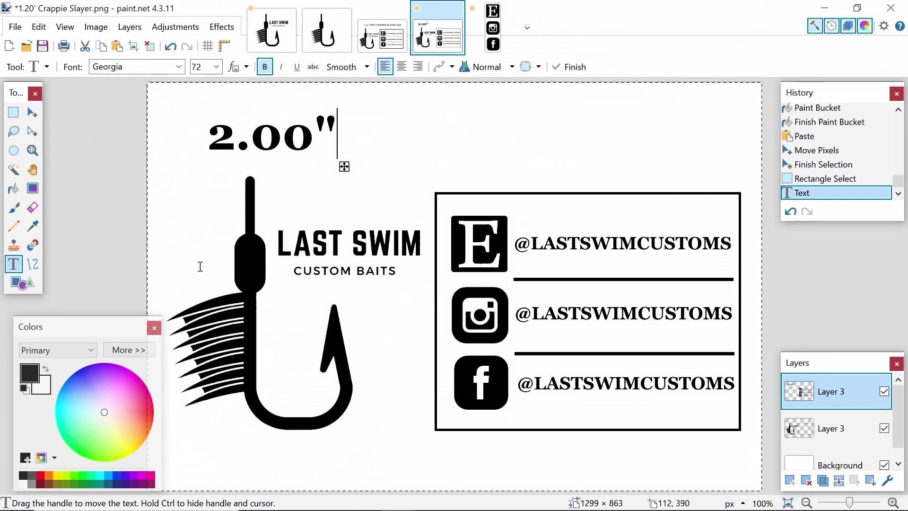
key("BackSpace")
key("BackSpace")
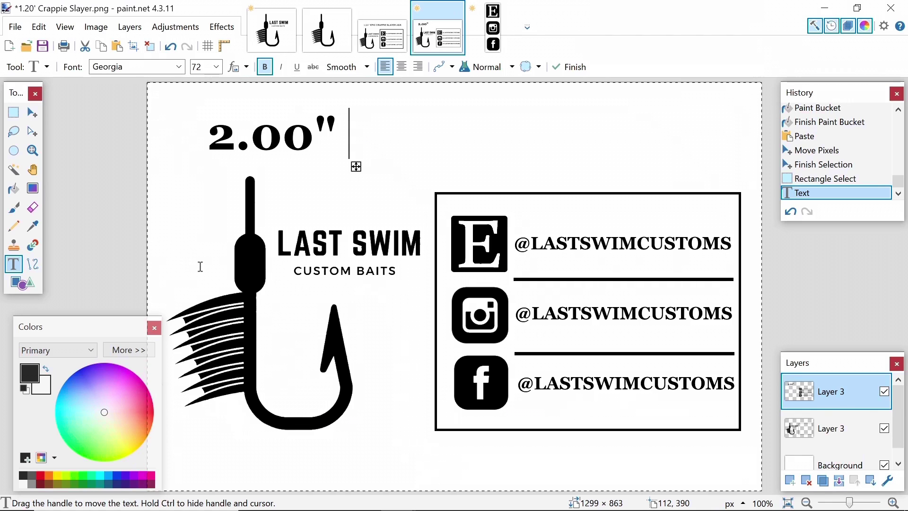
type("EPIC CRAPPIE")
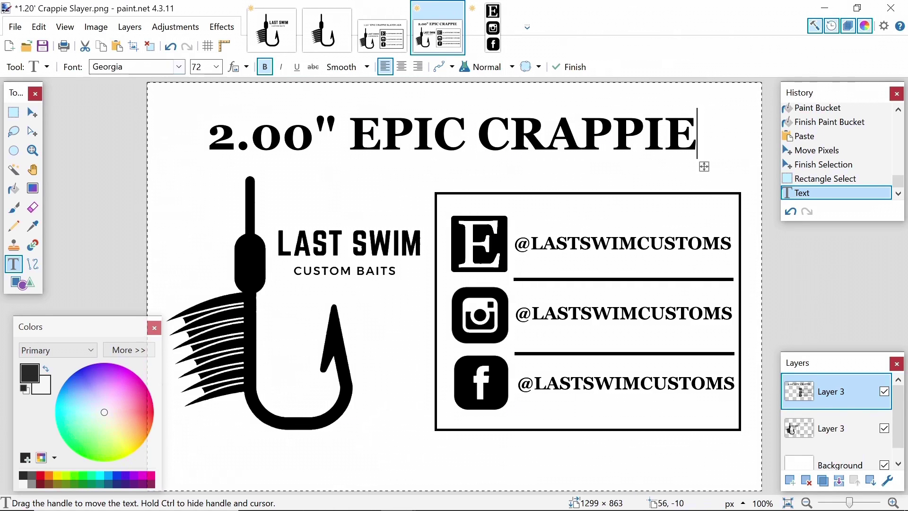
- Set the title to size 48, complete it with the word SLAYERS, and shift it slightly right and down
left_click(216, 67)
left_click(208, 253)
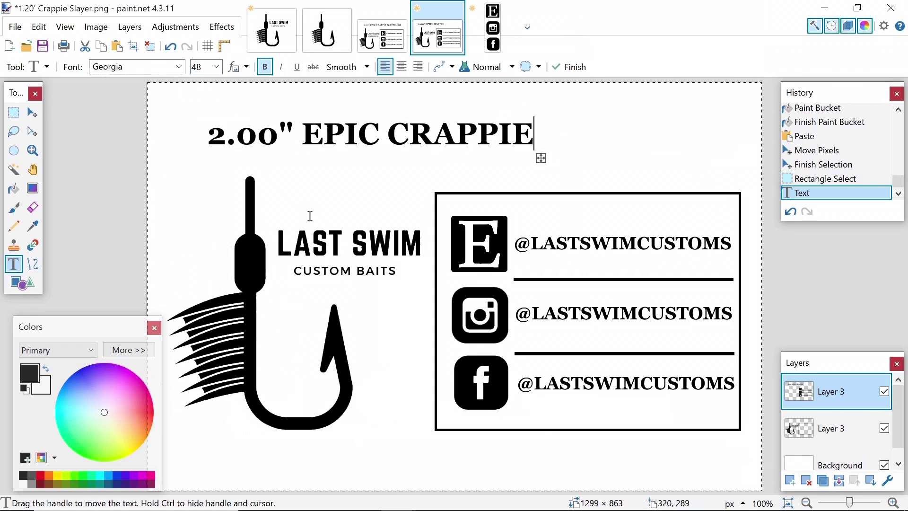
type("SLAY")
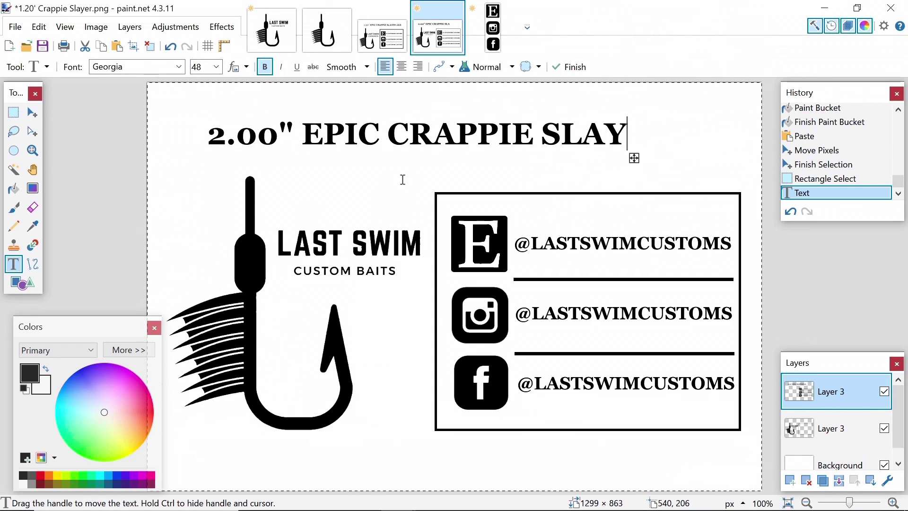
type("ERS")
left_click_drag(705, 158, 727, 164)
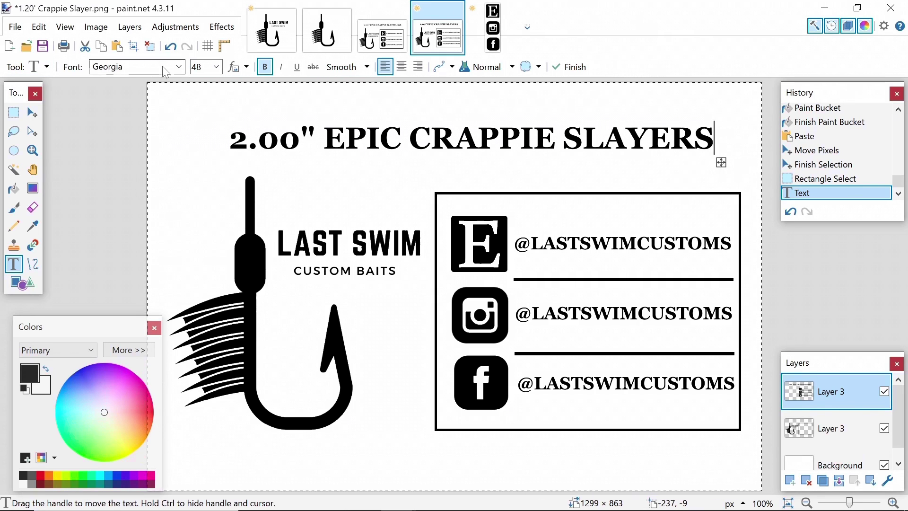
- Change the title's font to Palatino Linotype and move the title right, so it ends short of the frame's right edge
left_click(101, 66)
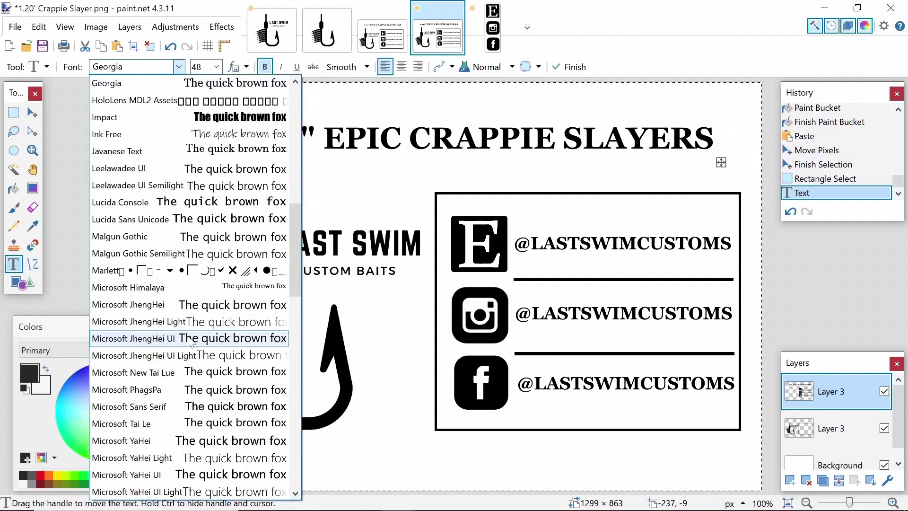
left_click(133, 338)
left_click(108, 67)
scroll(180, 322, "down", 2)
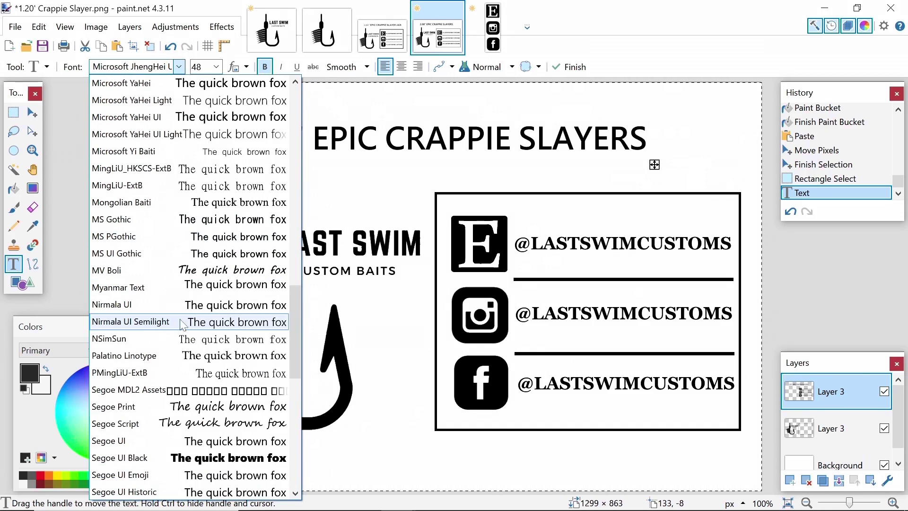
left_click(234, 356)
left_click_drag(663, 165, 700, 166)
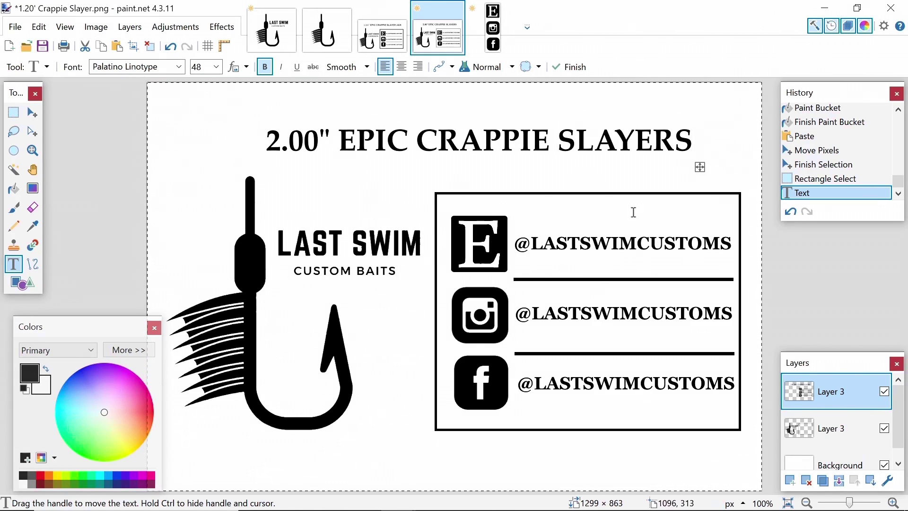
- Compare the new label's title and layout with the existing 1.20" EPIC CRAPPIE SLAYER JIGS label
left_click(404, 49)
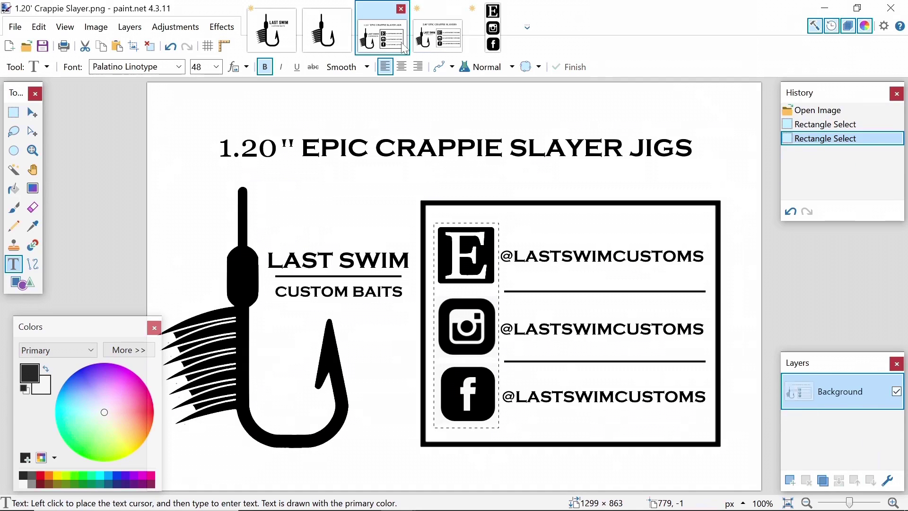
left_click(444, 43)
left_click(407, 43)
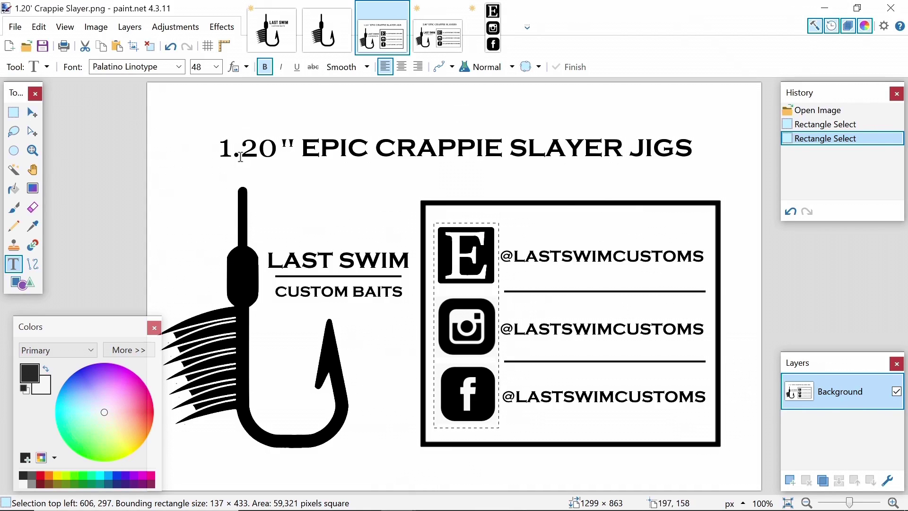
left_click(438, 41)
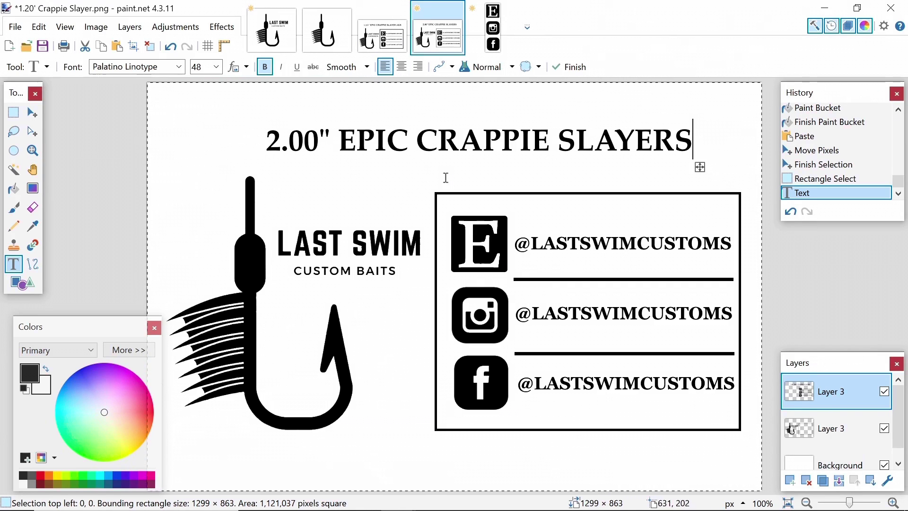
left_click(383, 40)
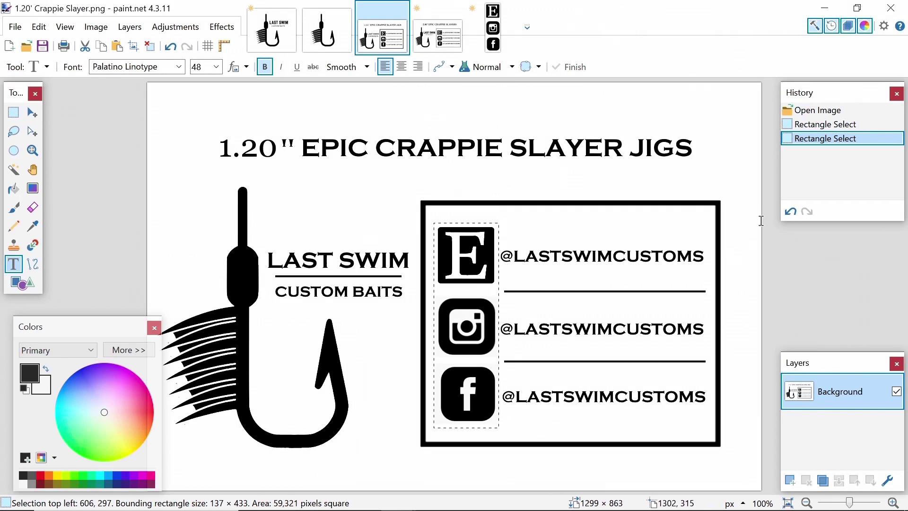
key("ctrl+Tab")
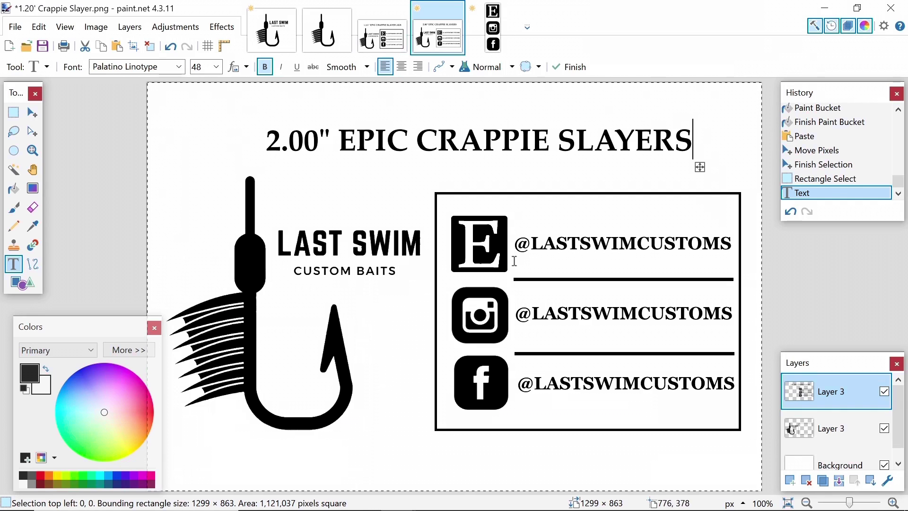
- Save the label to the Desktop as a PNG file named 1.20' Crappie Slayer
left_click(18, 27)
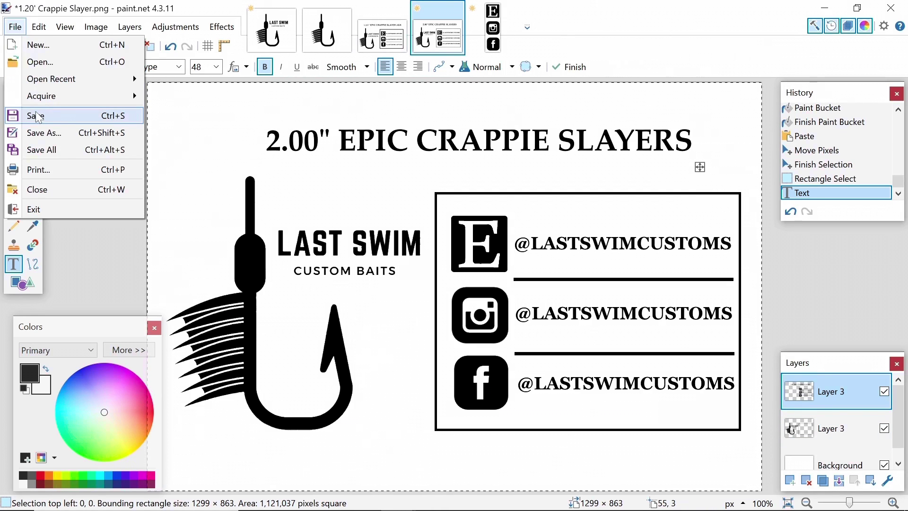
left_click(42, 133)
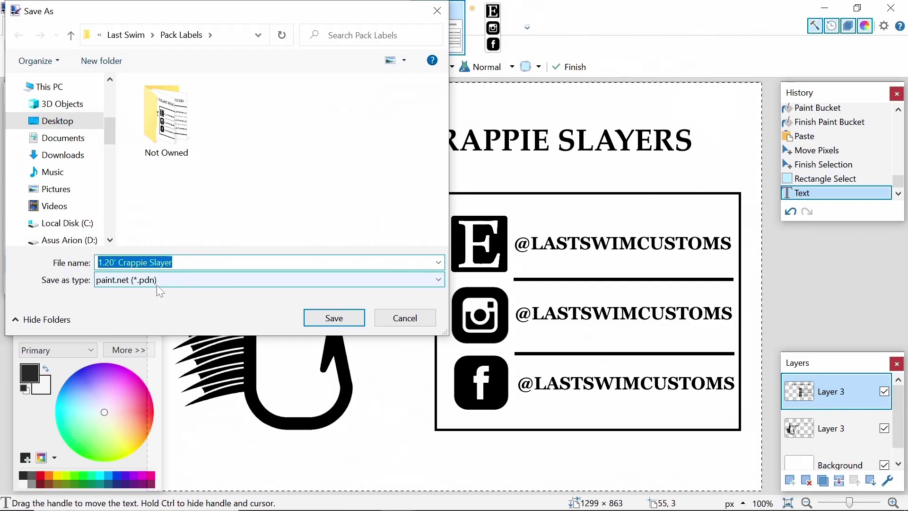
left_click(194, 280)
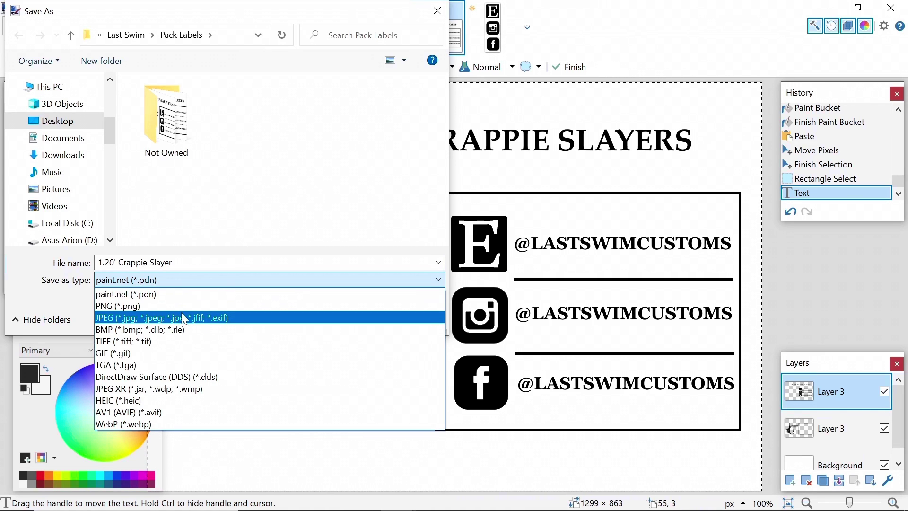
left_click(391, 189)
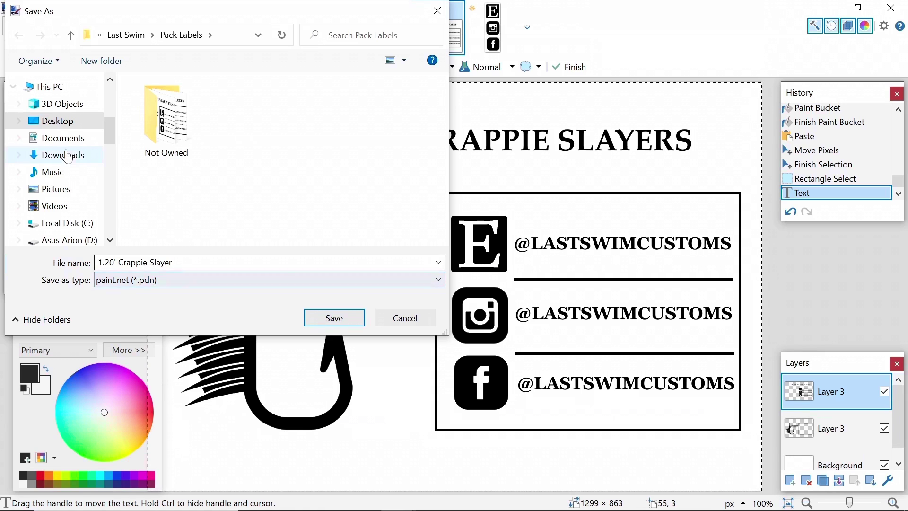
left_click(56, 121)
left_click(143, 282)
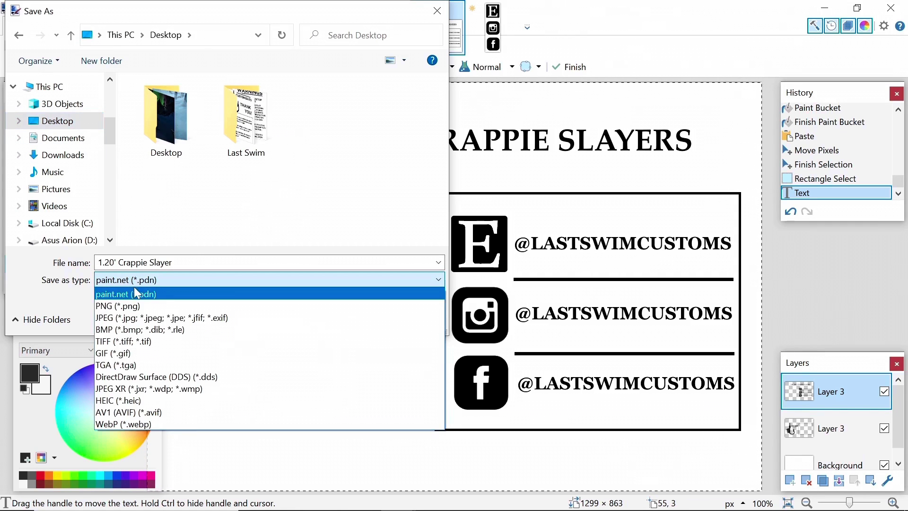
left_click(127, 299)
left_click(334, 318)
- Accept the PNG save settings with auto-detected bit depth and flatten the image to complete the save
left_click_drag(627, 138, 627, 174)
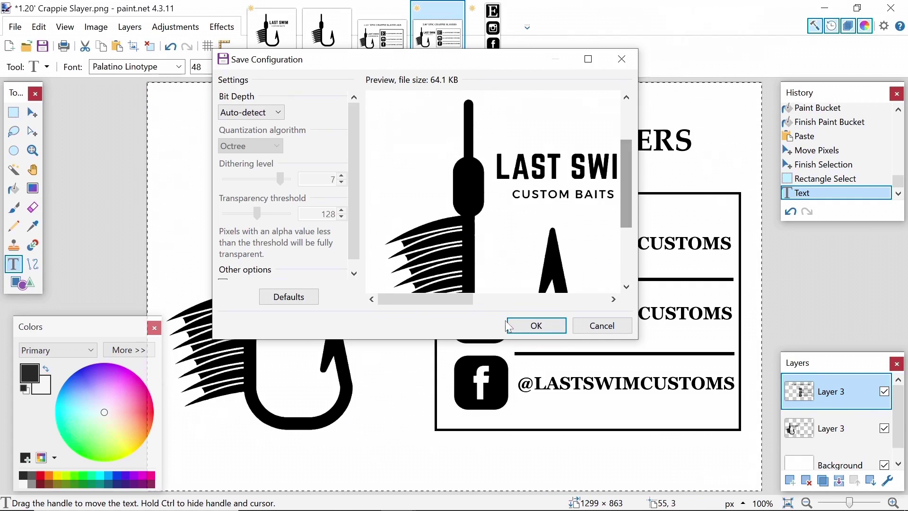
left_click(532, 326)
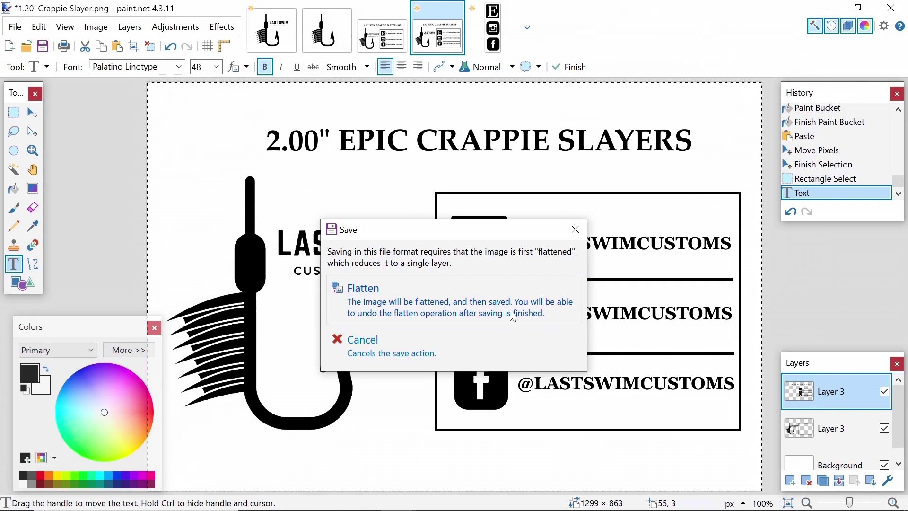
left_click(370, 303)
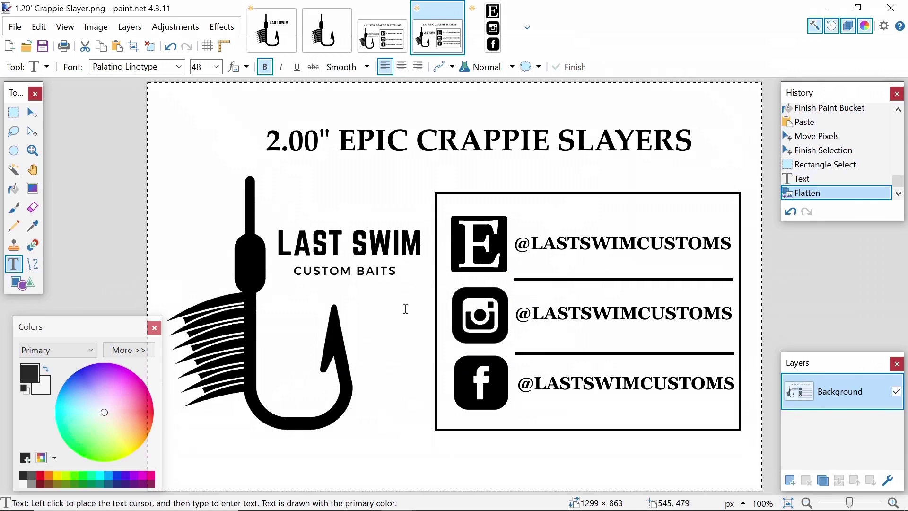
- Switch to the desktop and open the print setup for the saved 1.20' Crappie Slayer image
left_click(825, 7)
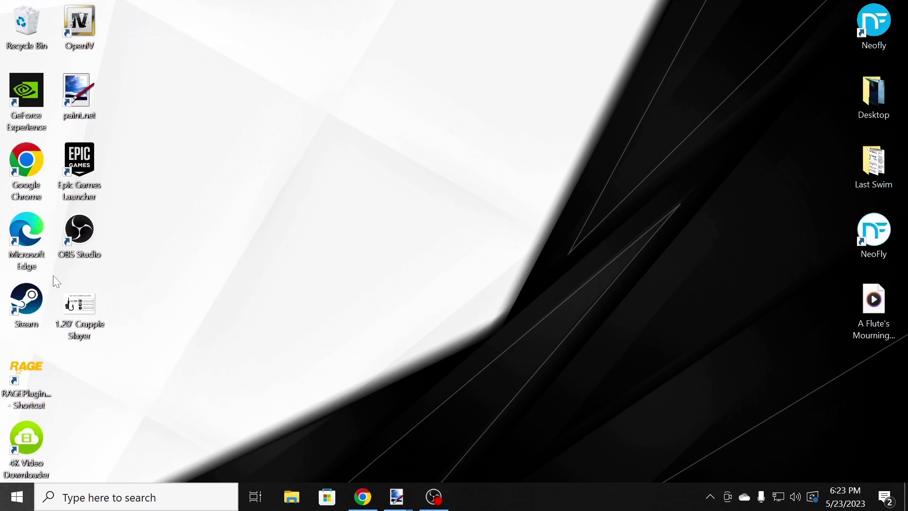
right_click(78, 301)
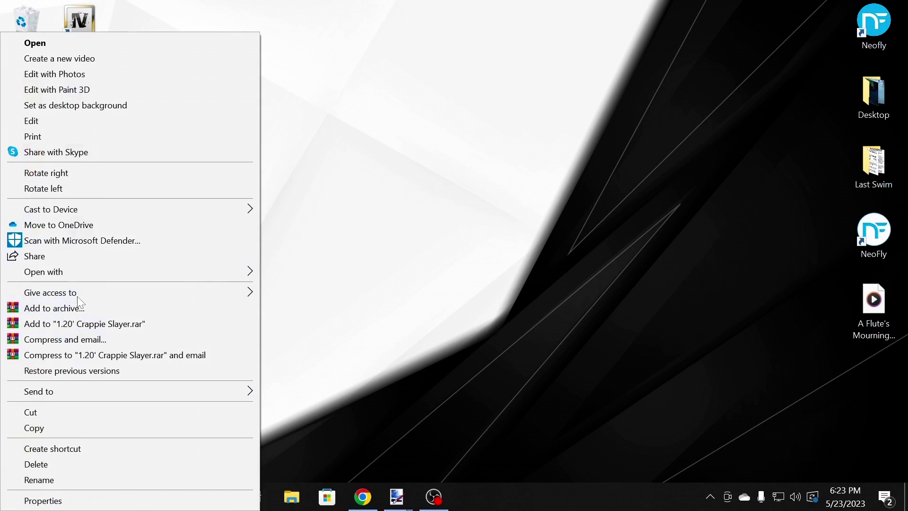
left_click(28, 136)
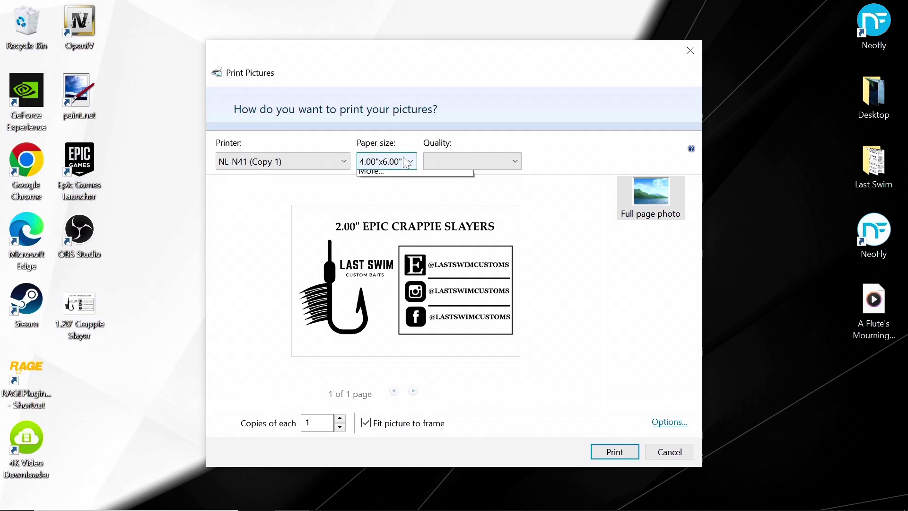
- Set the print paper size to 3.00"x2.00" (76mm x 50mm) and close the print setup without printing
left_click(406, 161)
left_click(371, 235)
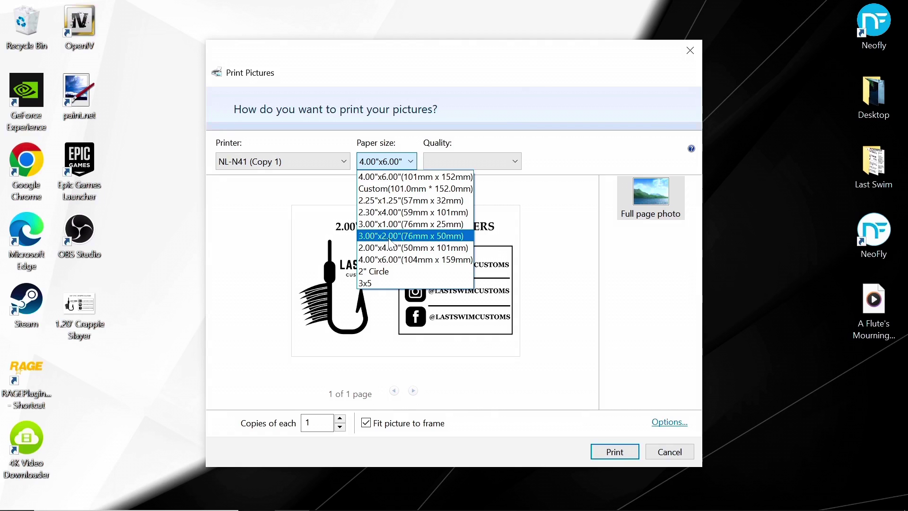
left_click(388, 236)
left_click(391, 161)
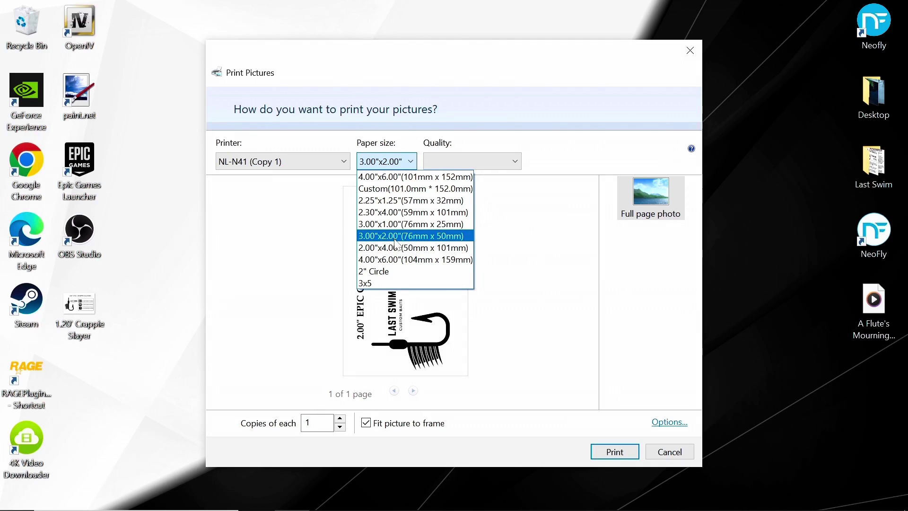
left_click(259, 254)
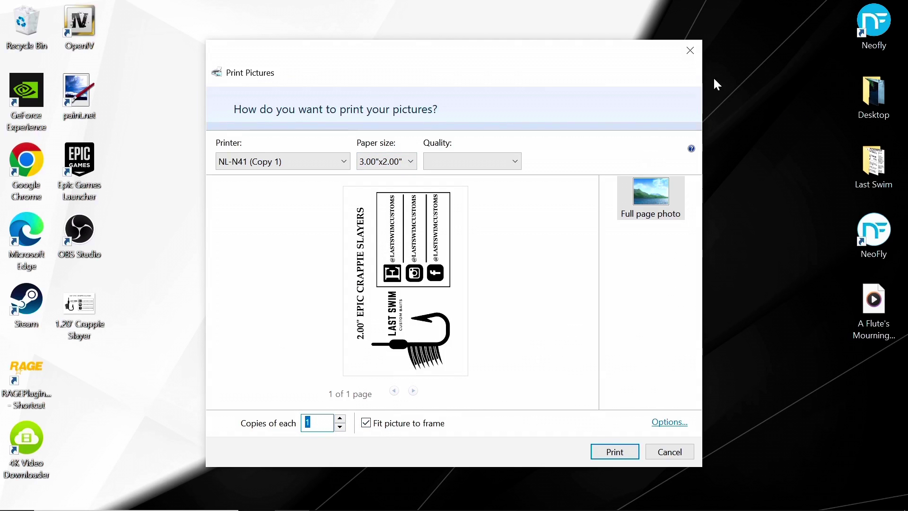
left_click(687, 50)
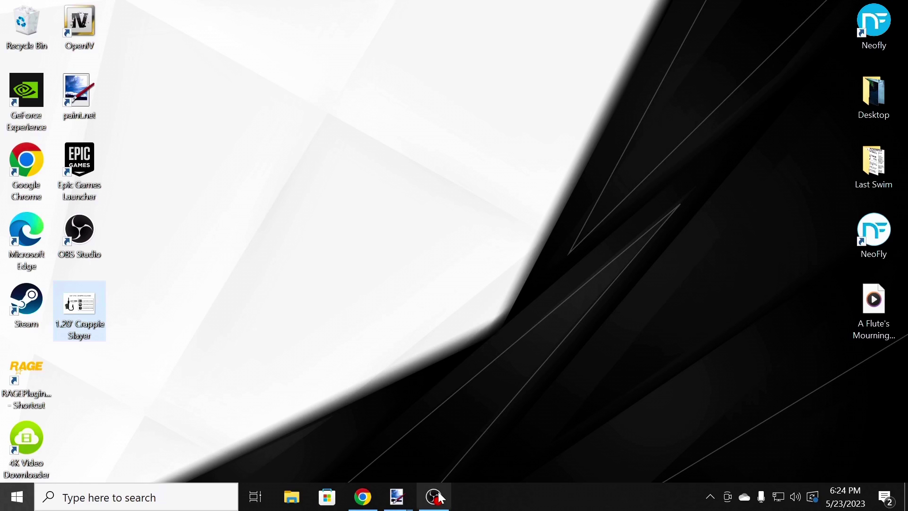
- Switch back to paint.net with the 2.00" EPIC CRAPPIE SLAYERS label open
left_click(434, 497)
mouse_move(397, 496)
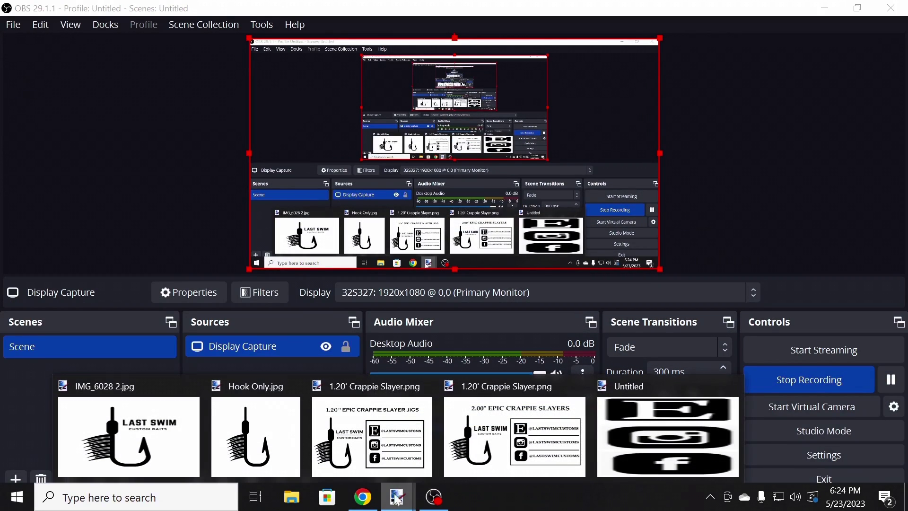
left_click(502, 451)
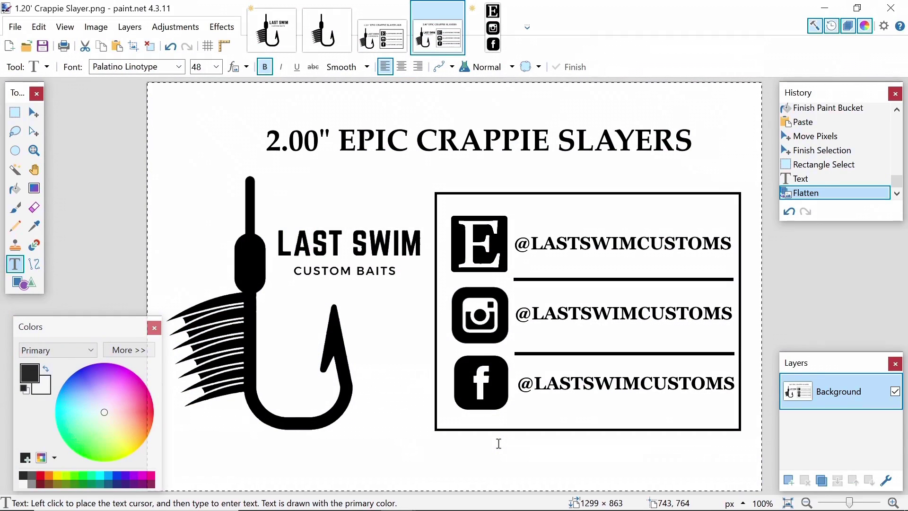